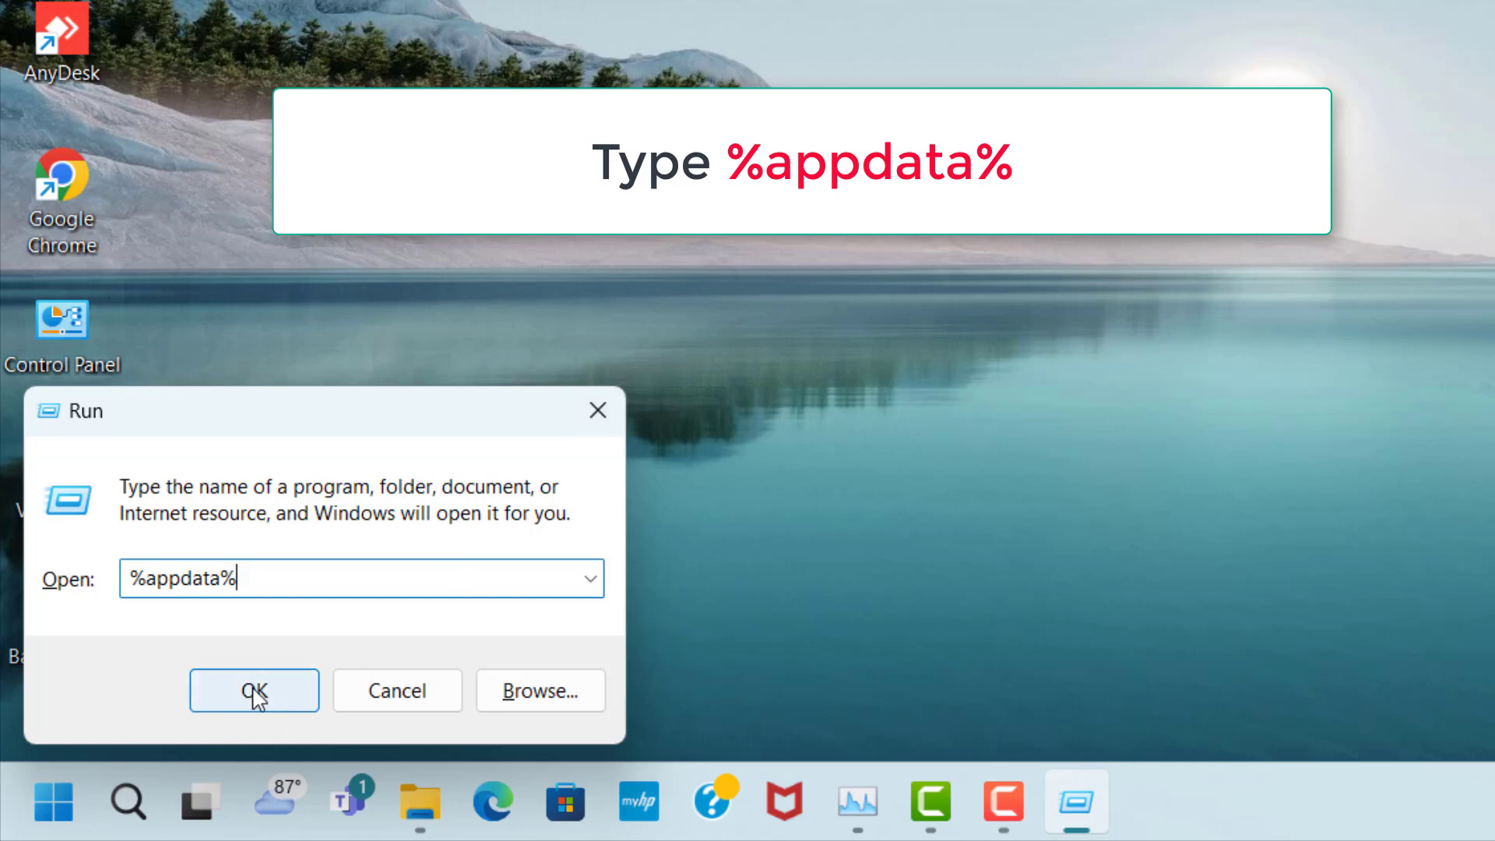
# Step: Open the %appdata% location and navigate up to AppData, then into its Local\Temp folder
pyautogui.click(303, 692)
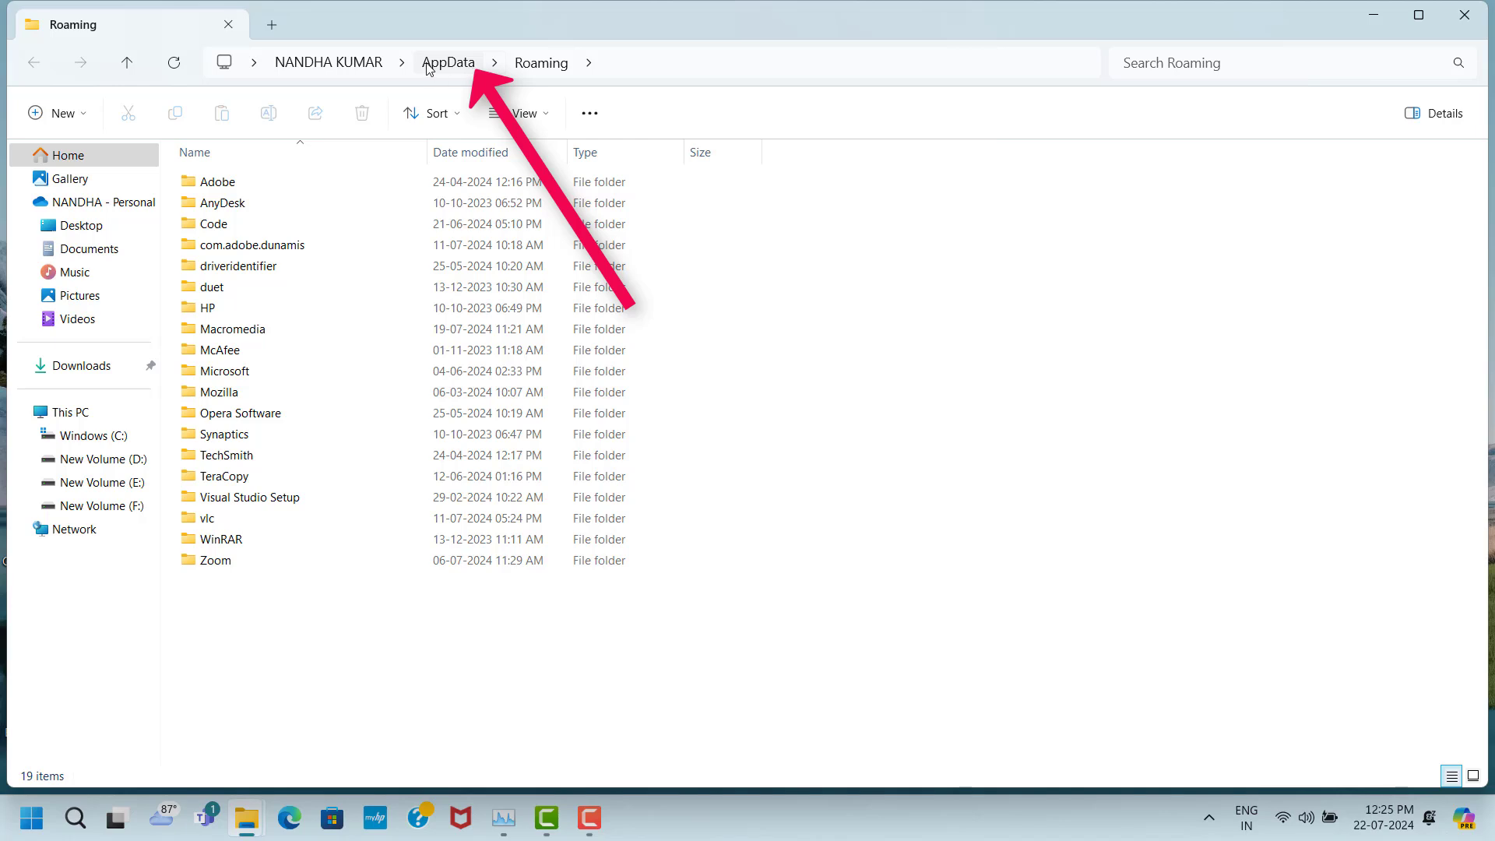
pyautogui.click(448, 62)
pyautogui.click(254, 184)
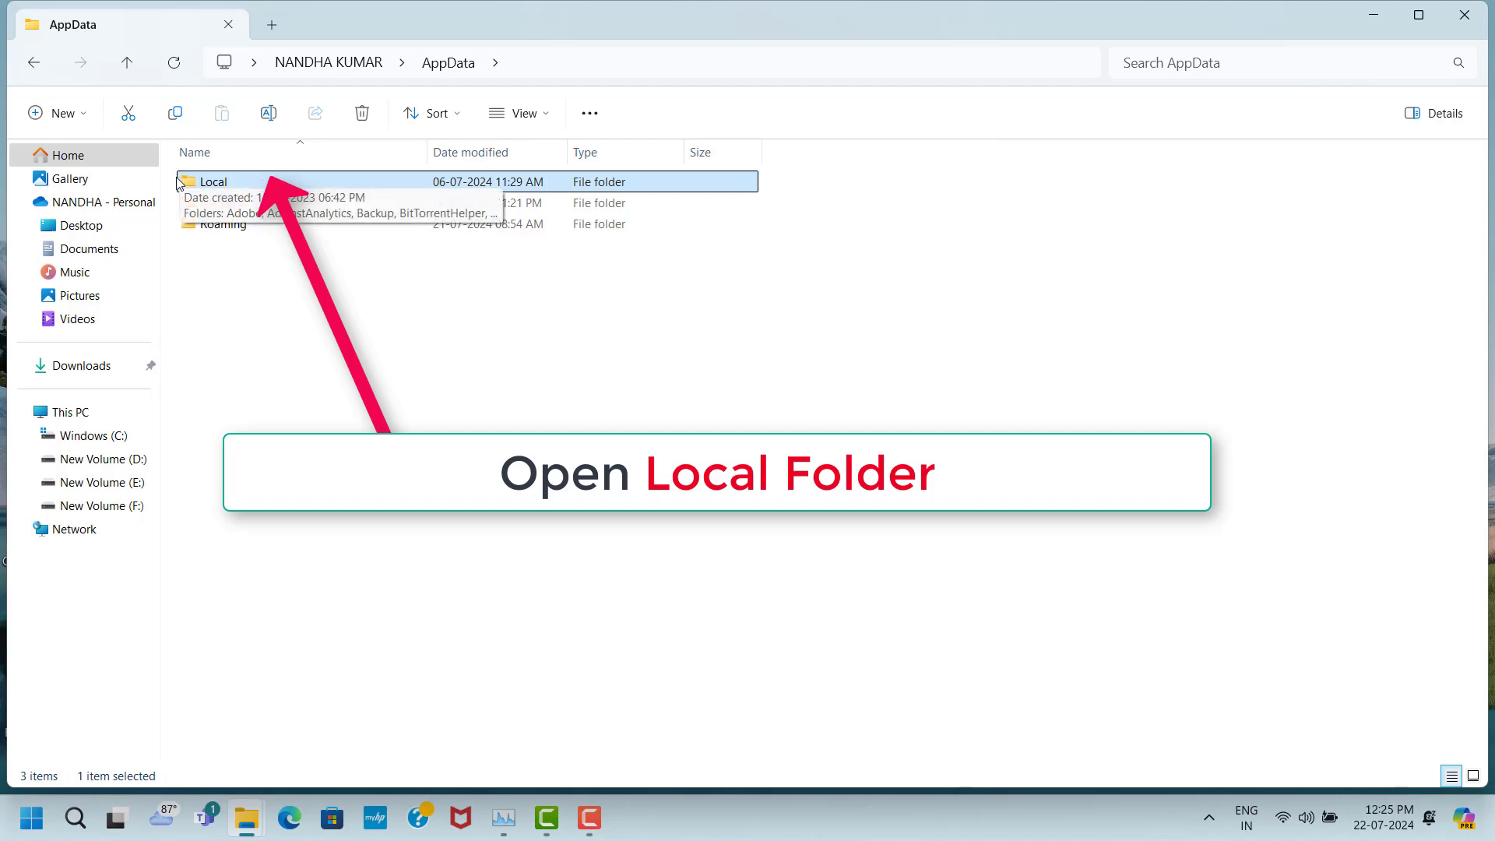
pyautogui.doubleClick(244, 184)
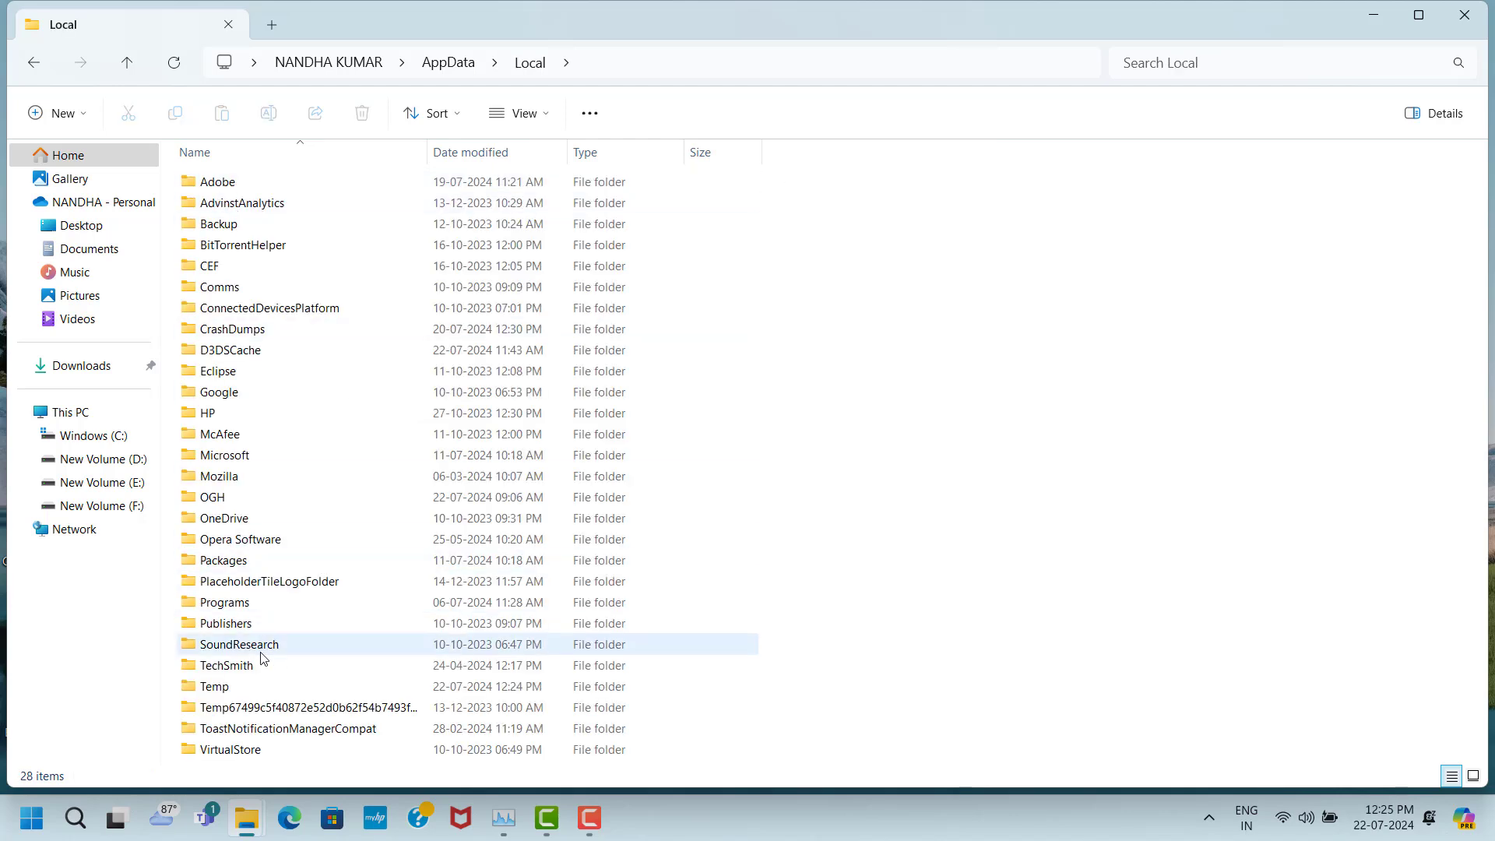
pyautogui.click(285, 686)
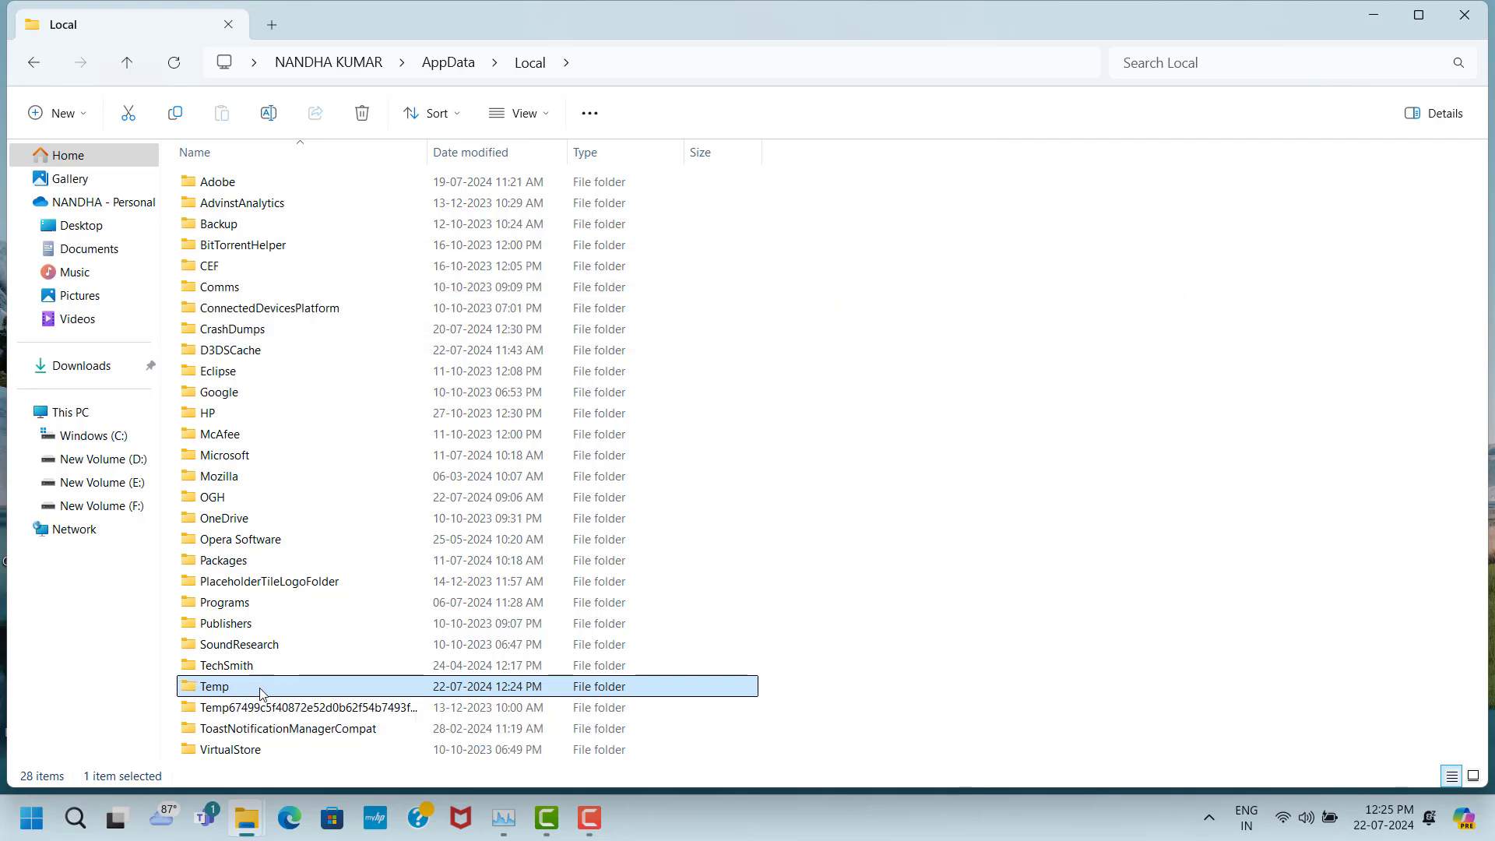
pyautogui.doubleClick(192, 690)
# Step: Select all items in the user's local Temp folder and open their available actions for deletion
pyautogui.click(288, 184)
pyautogui.hotkey('ctrl', 'a')
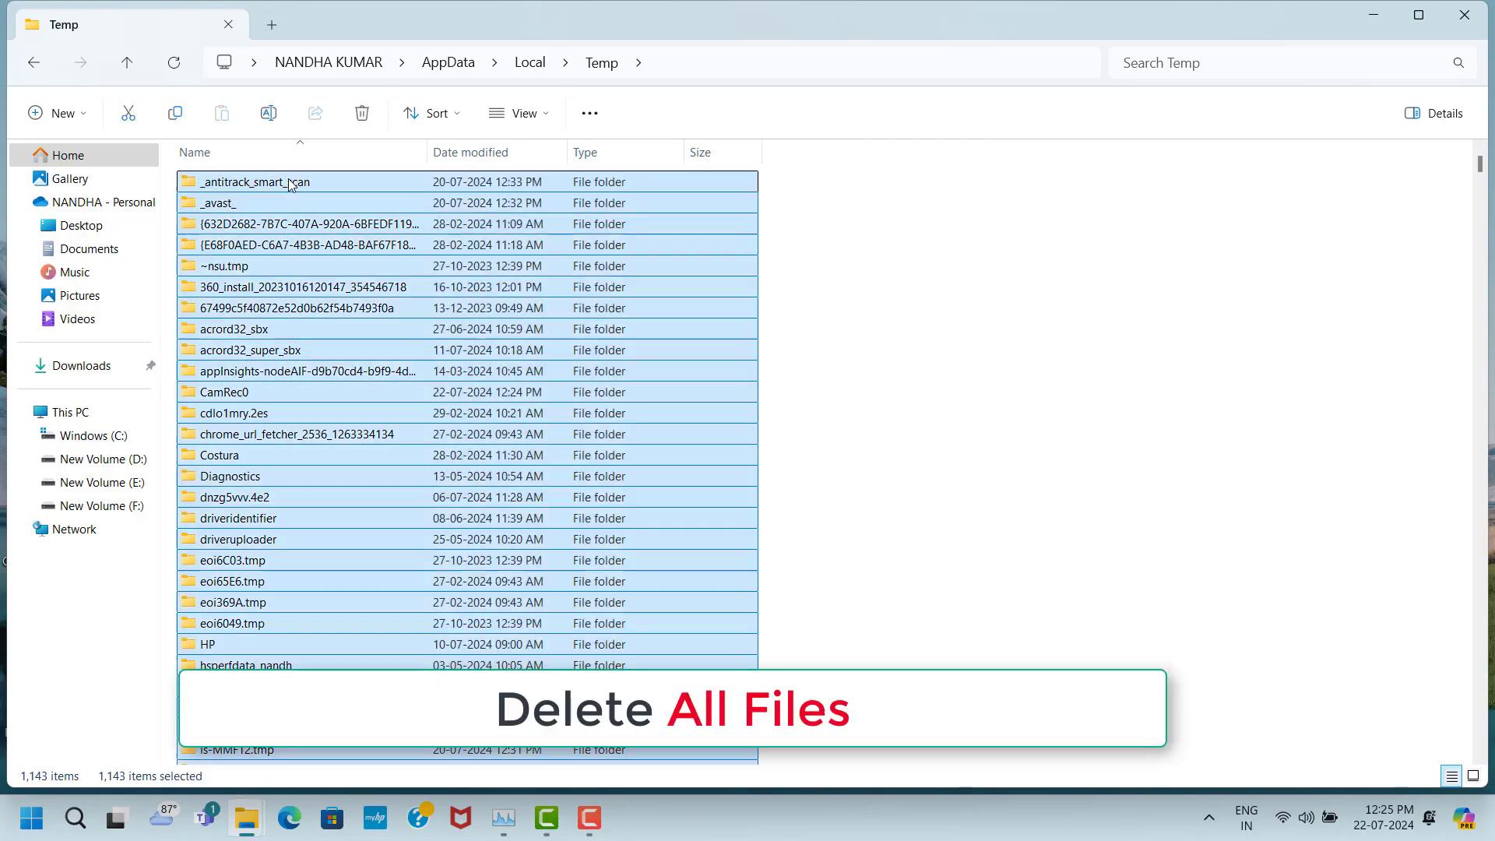
pyautogui.rightClick(289, 184)
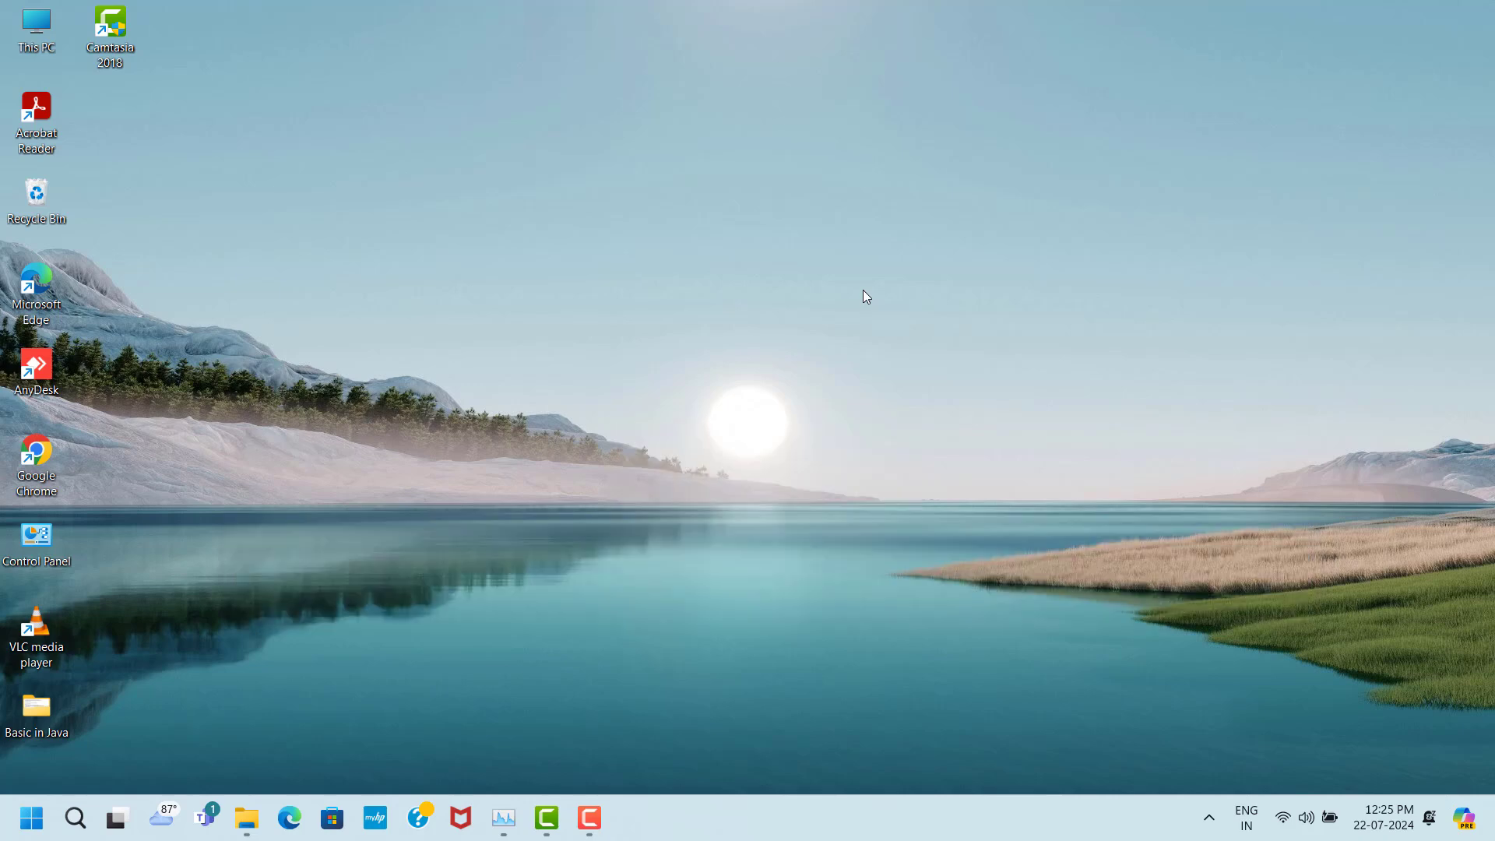
# Step: Open the Windows system Temp folder by running the command temp
pyautogui.press('super+r')
pyautogui.write('te')
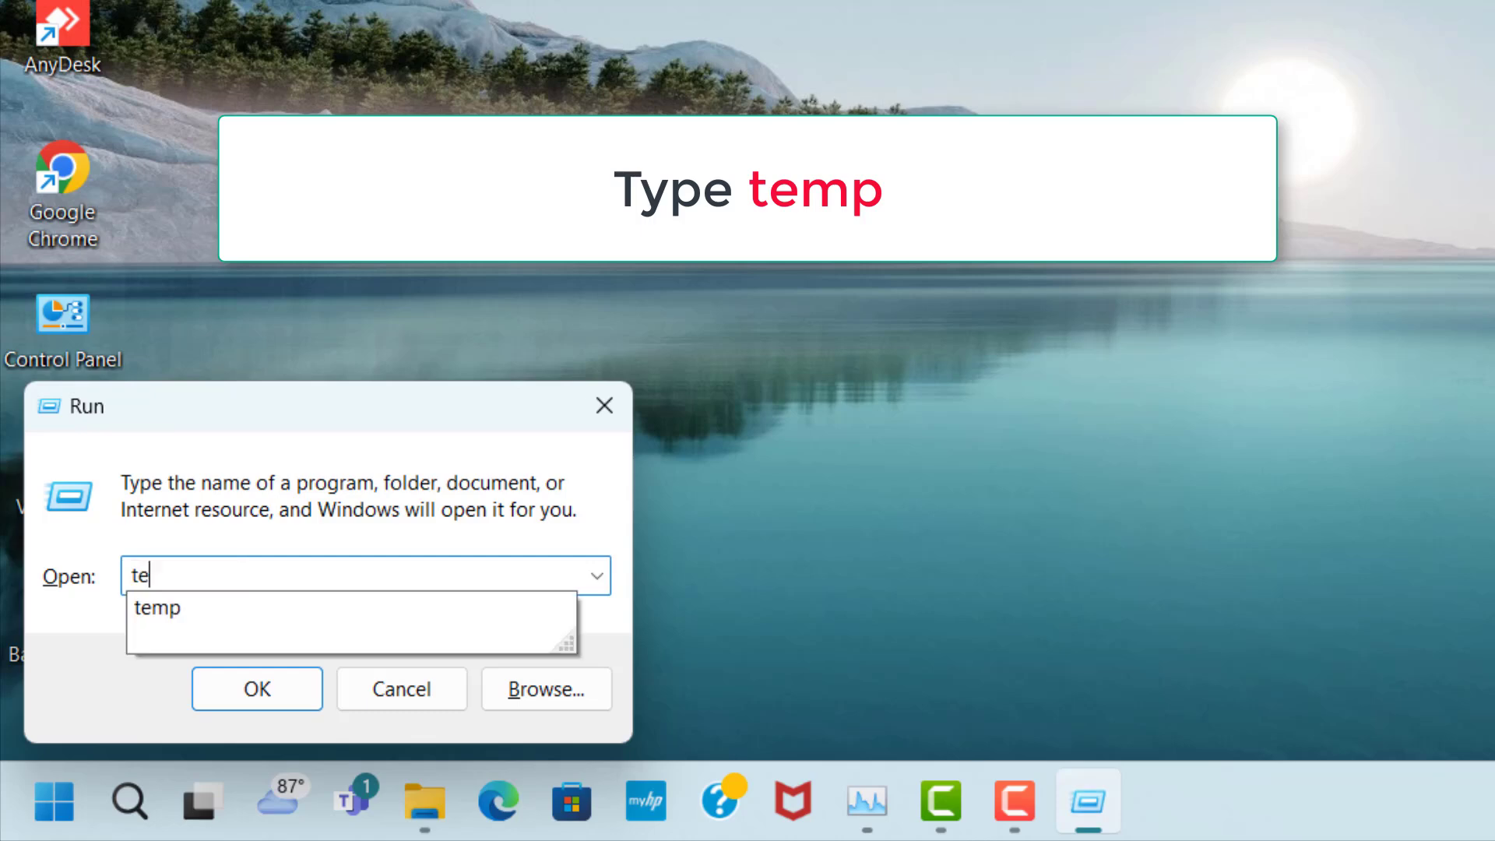
pyautogui.write('mp')
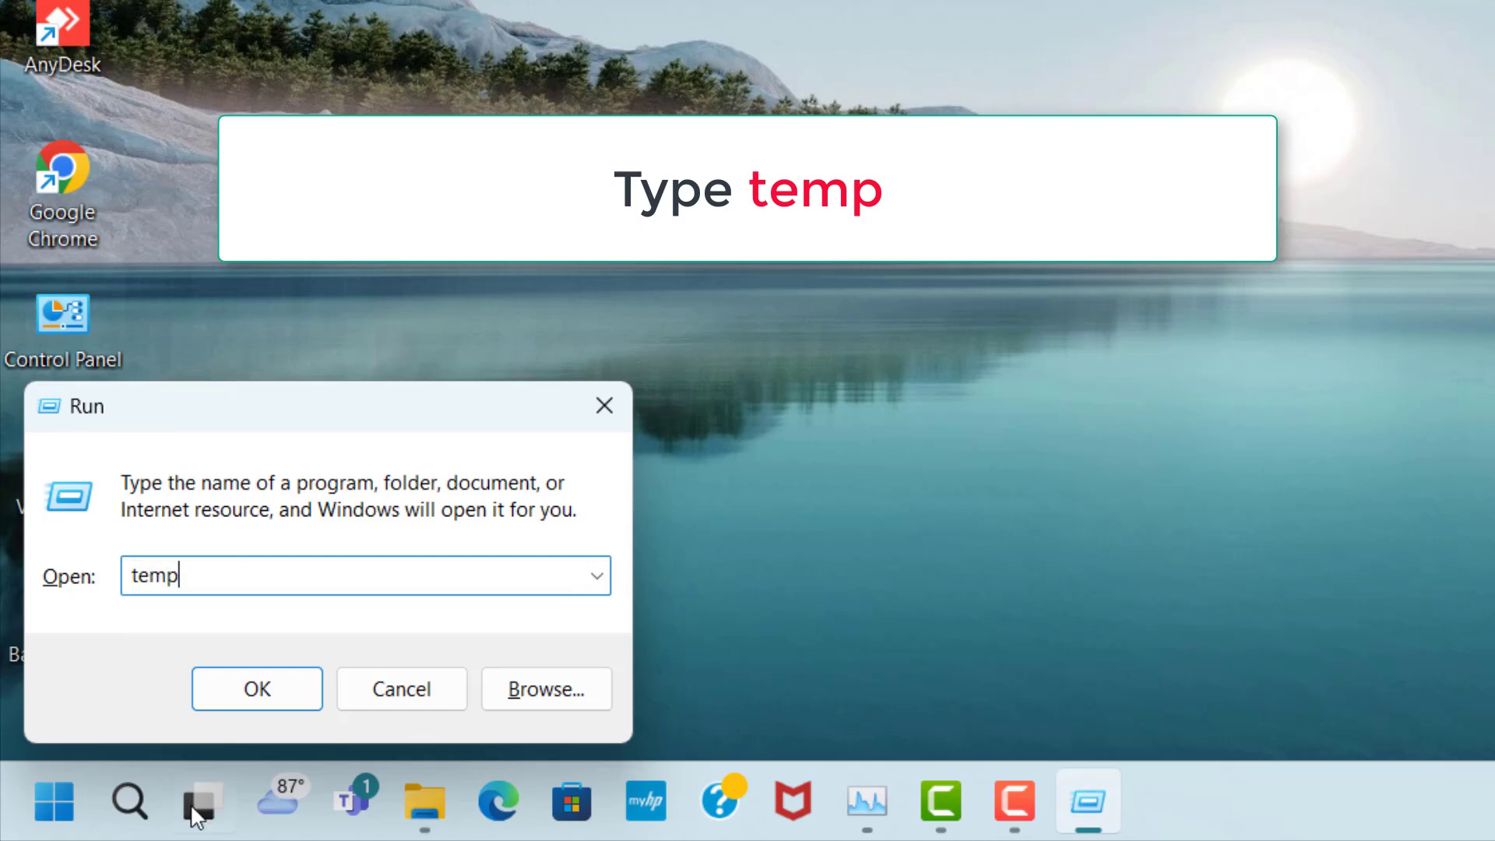
pyautogui.click(262, 708)
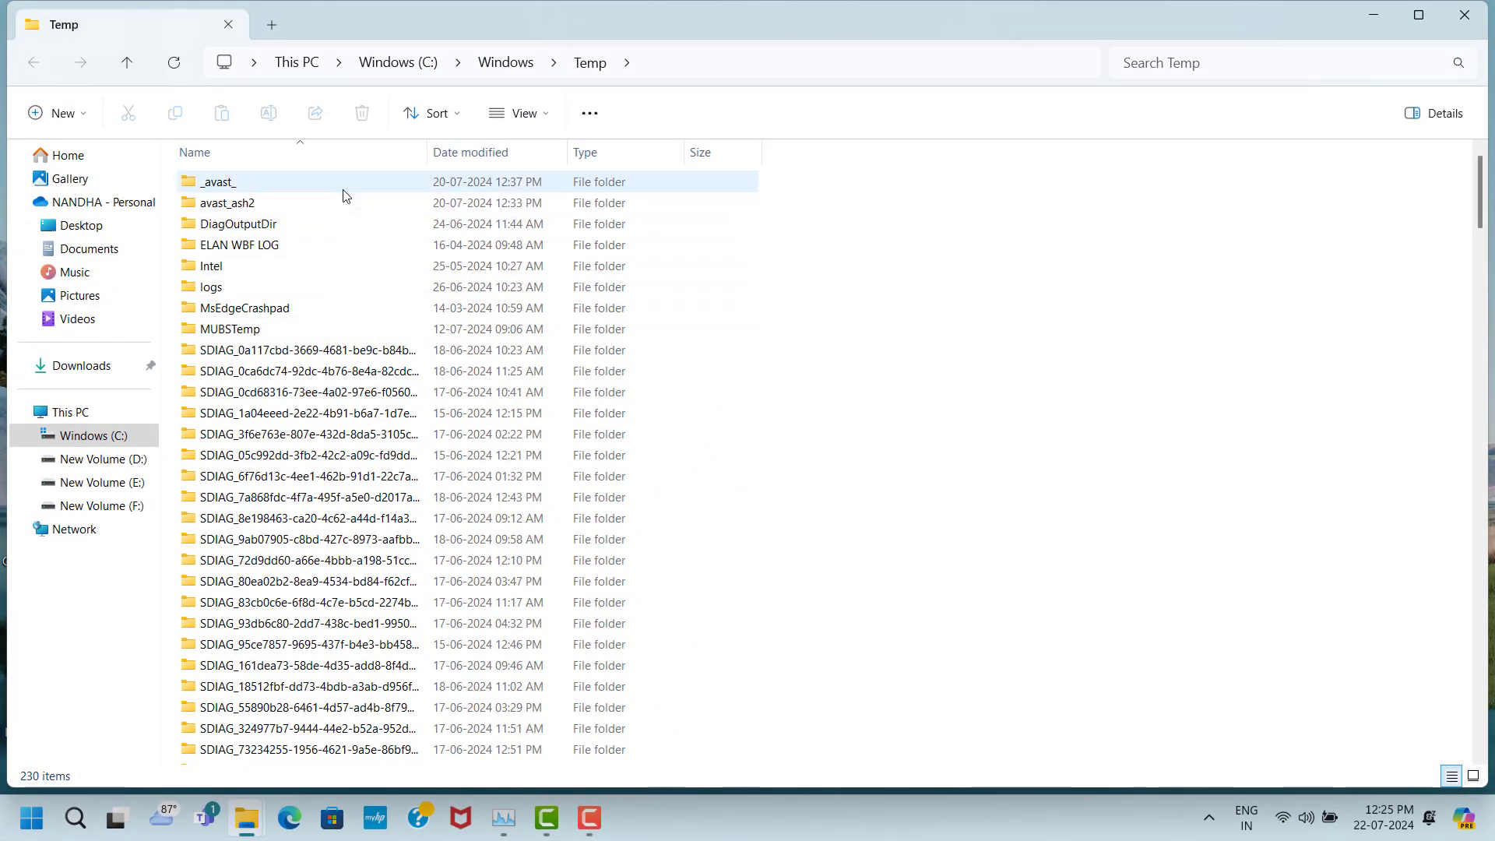
# Step: Select all items in the Windows Temp folder and open their available actions for deletion
pyautogui.click(343, 196)
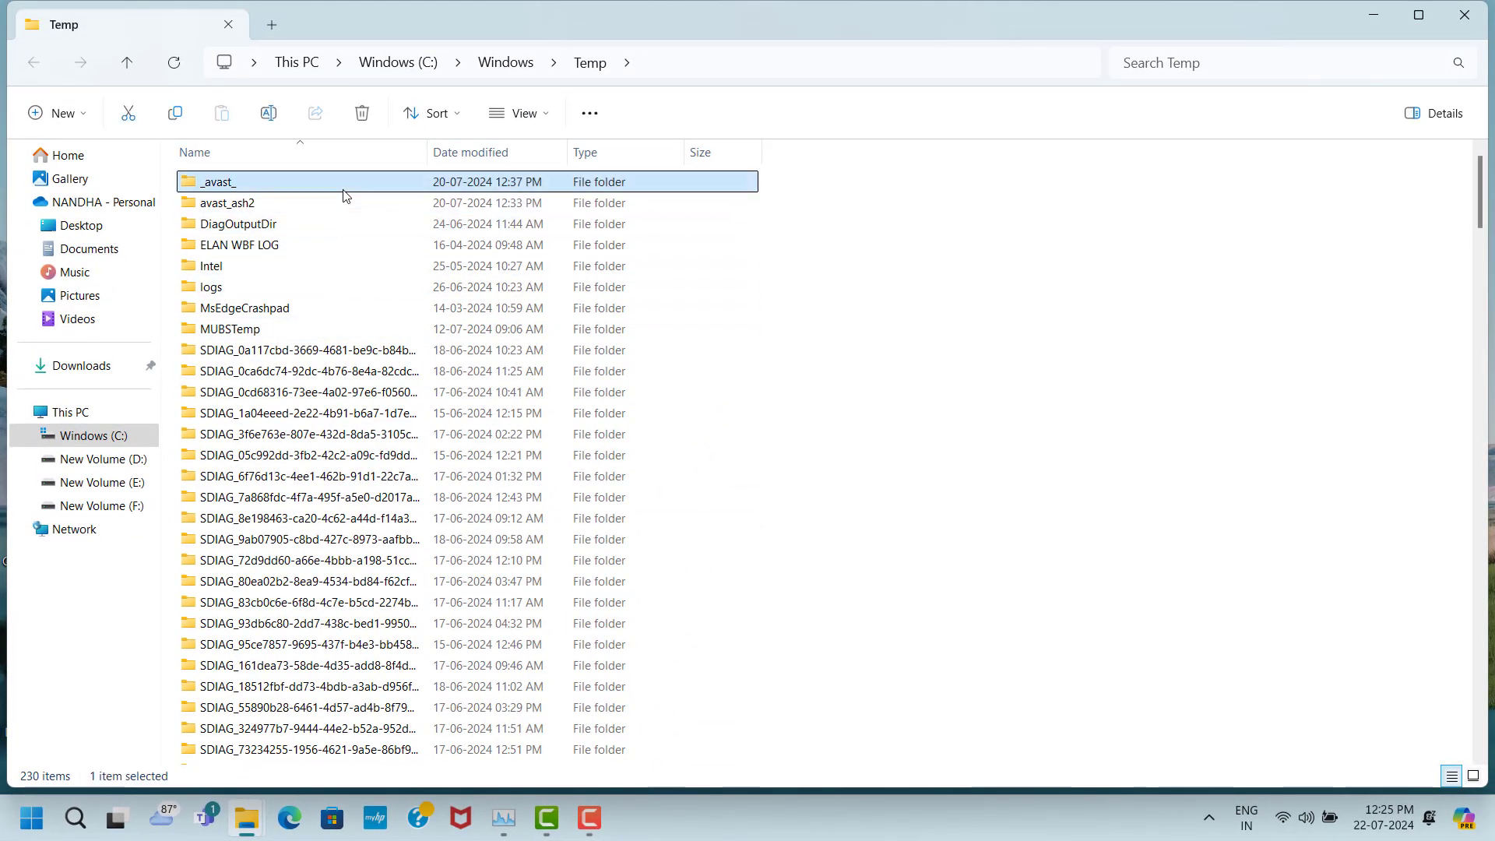
pyautogui.hotkey('ctrl', 'a')
pyautogui.rightClick(341, 189)
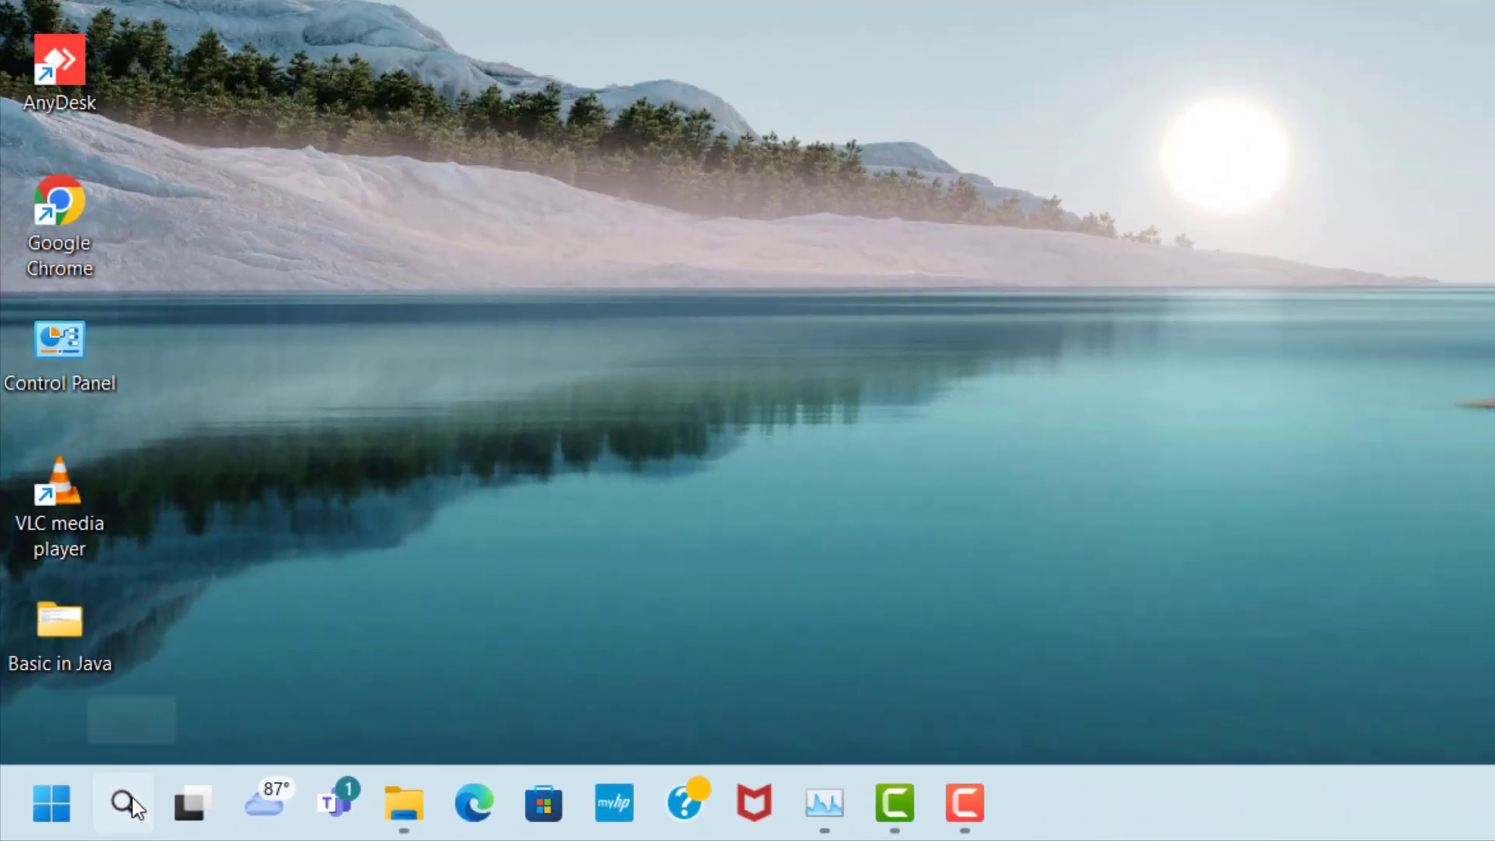
# Step: Find the Check for updates system setting and start a Windows Update check
pyautogui.click(167, 790)
pyautogui.write('che')
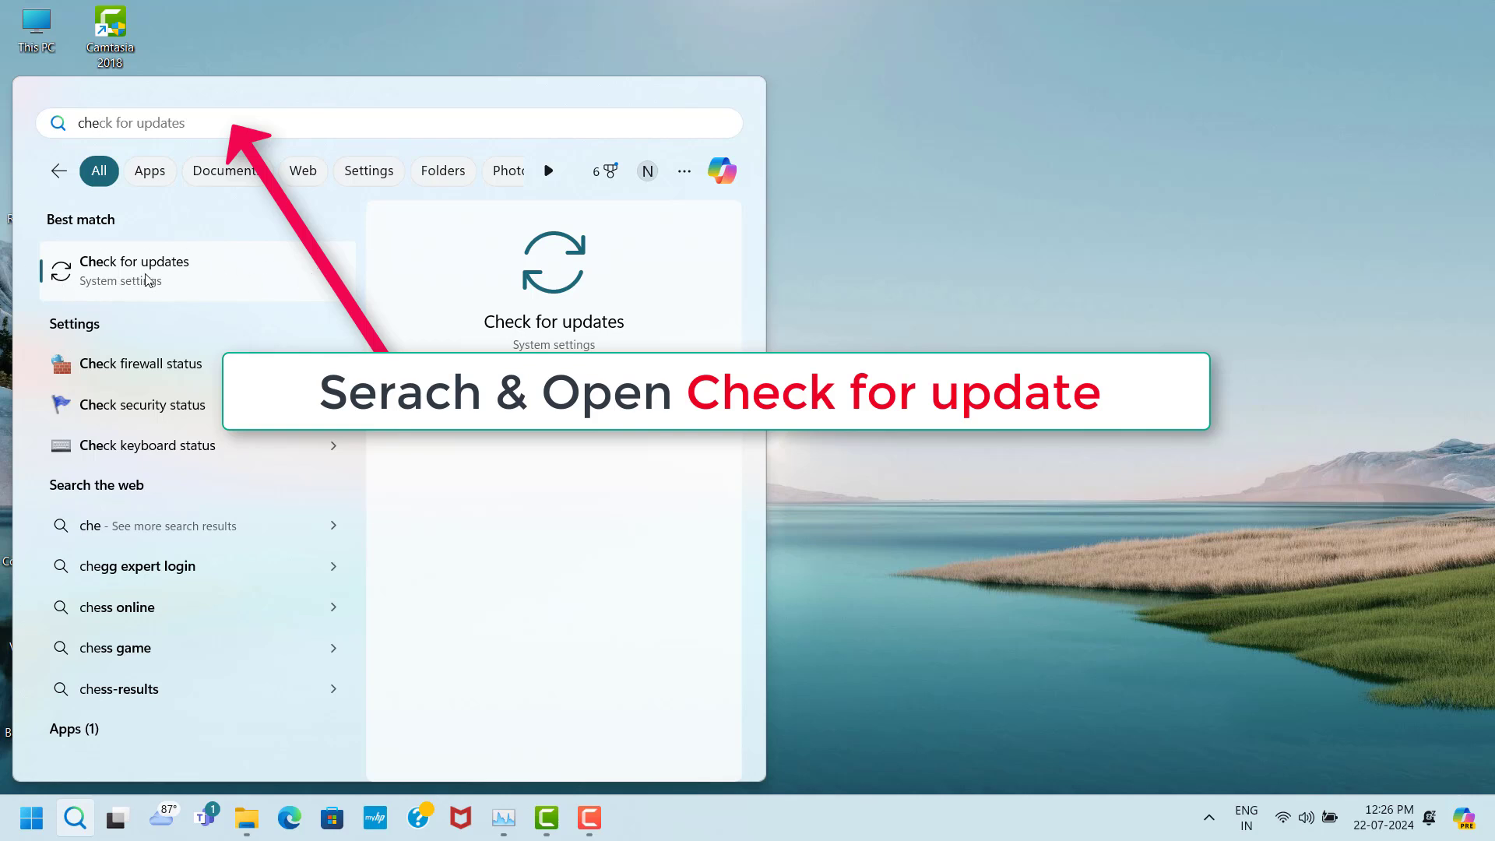
pyautogui.click(264, 280)
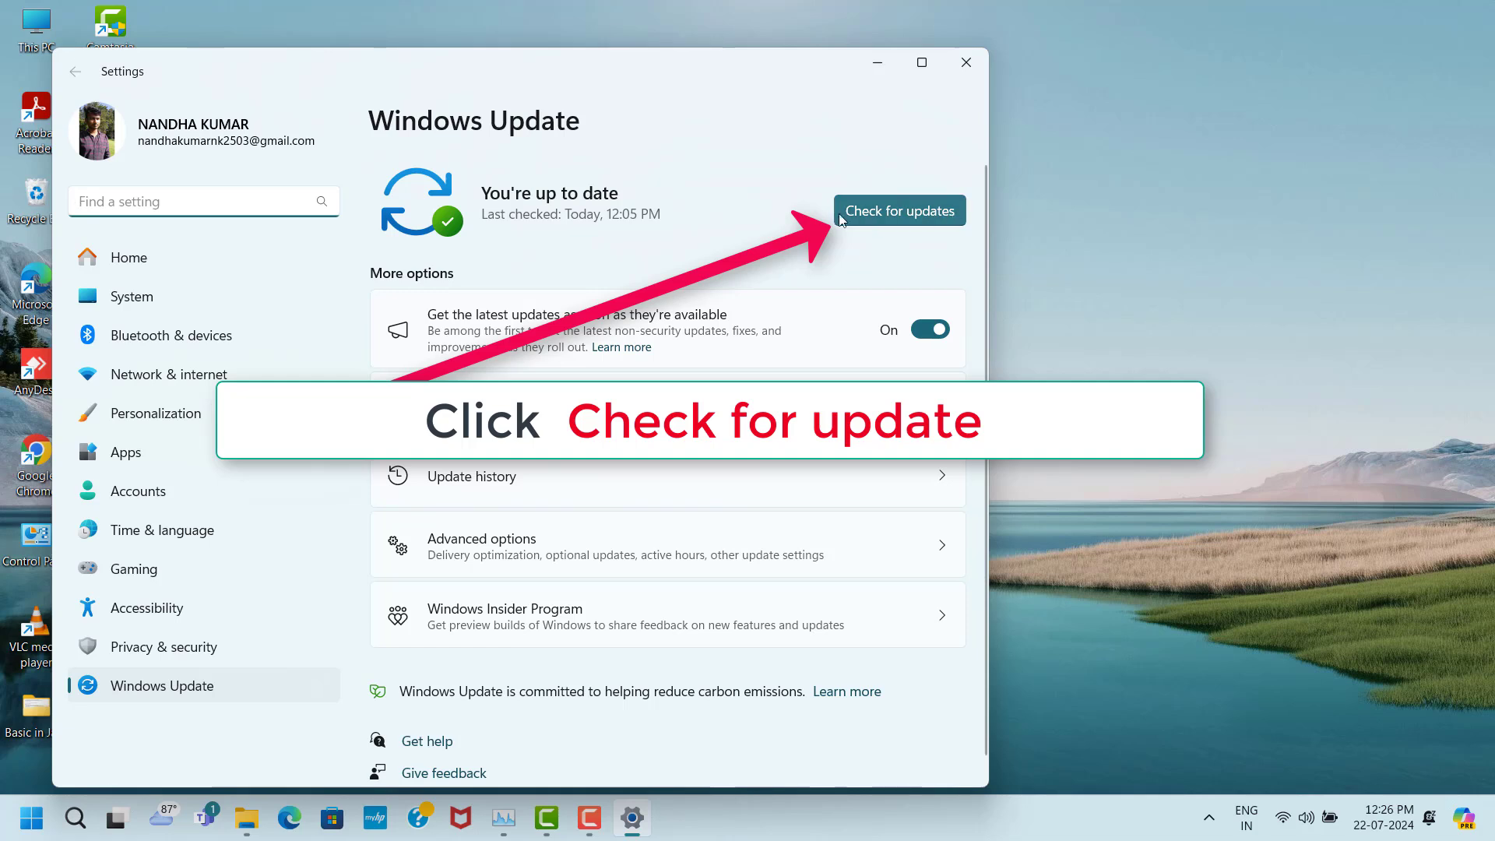
pyautogui.click(891, 214)
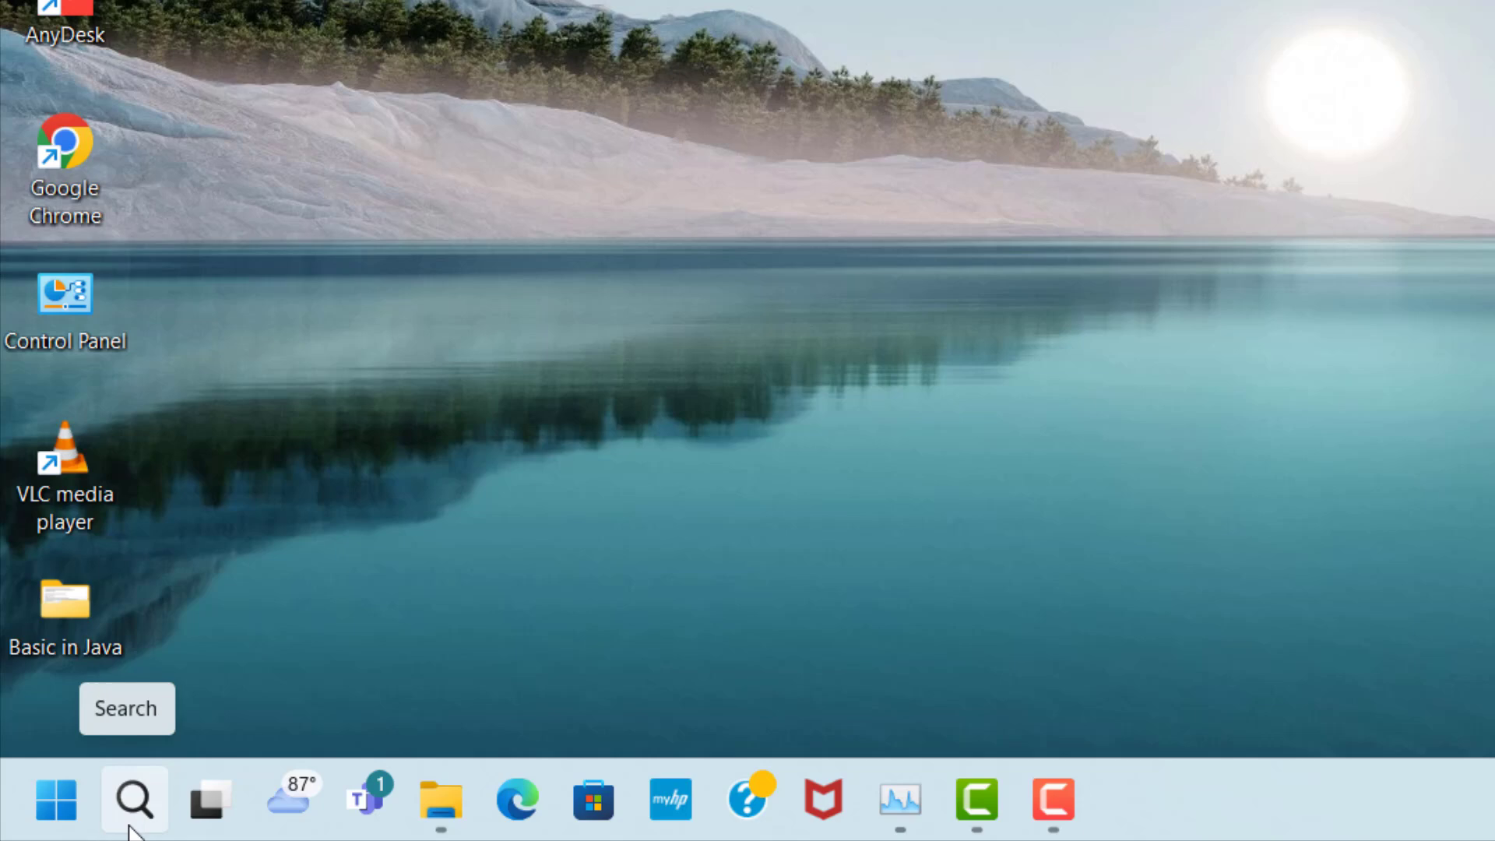
# Step: Find the Game Mode settings through system search and turn Game Mode on
pyautogui.click(161, 802)
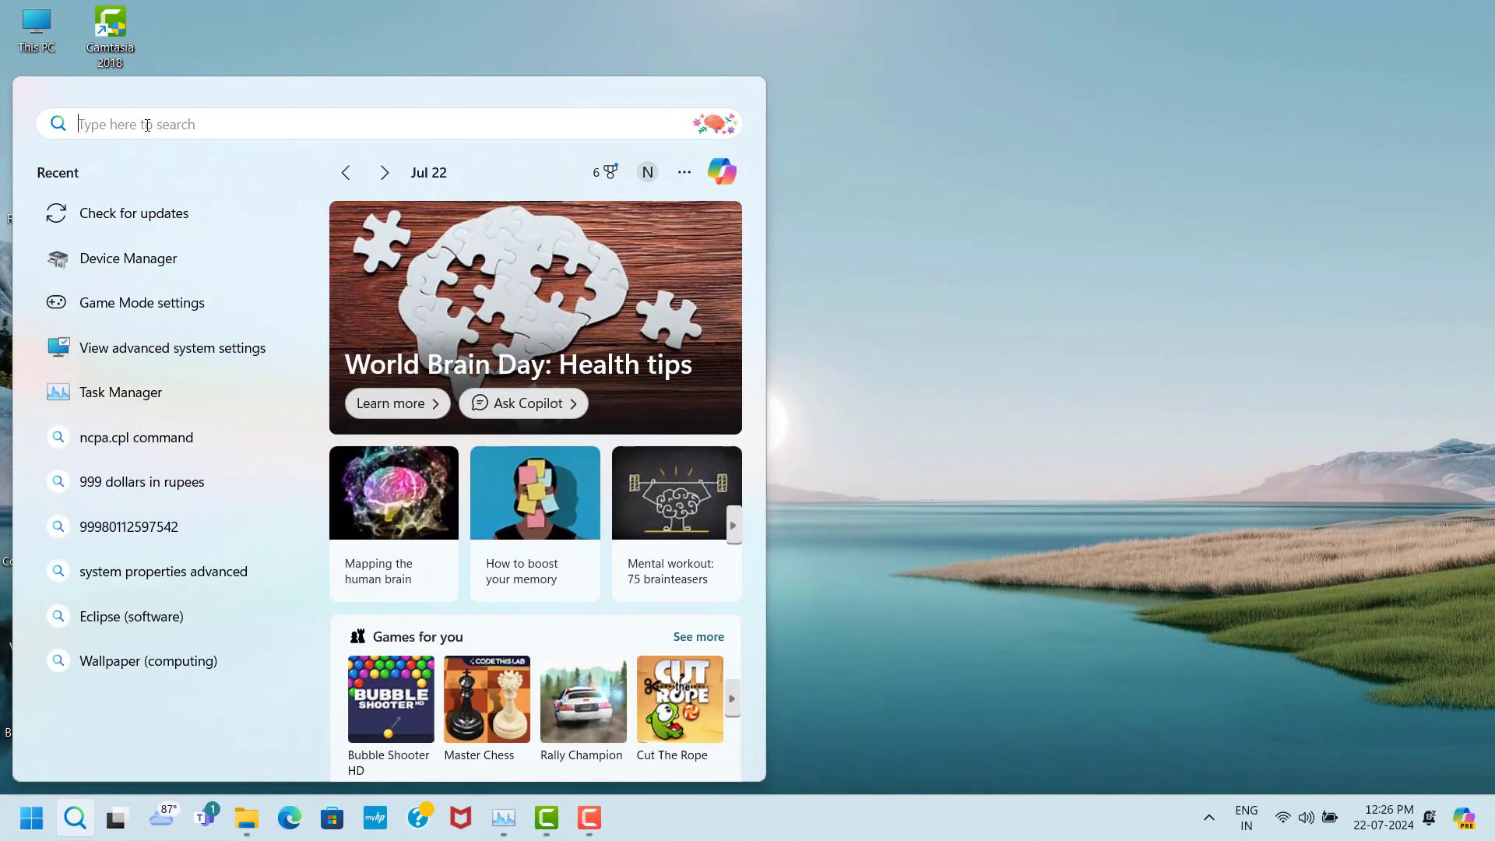
pyautogui.write('game m')
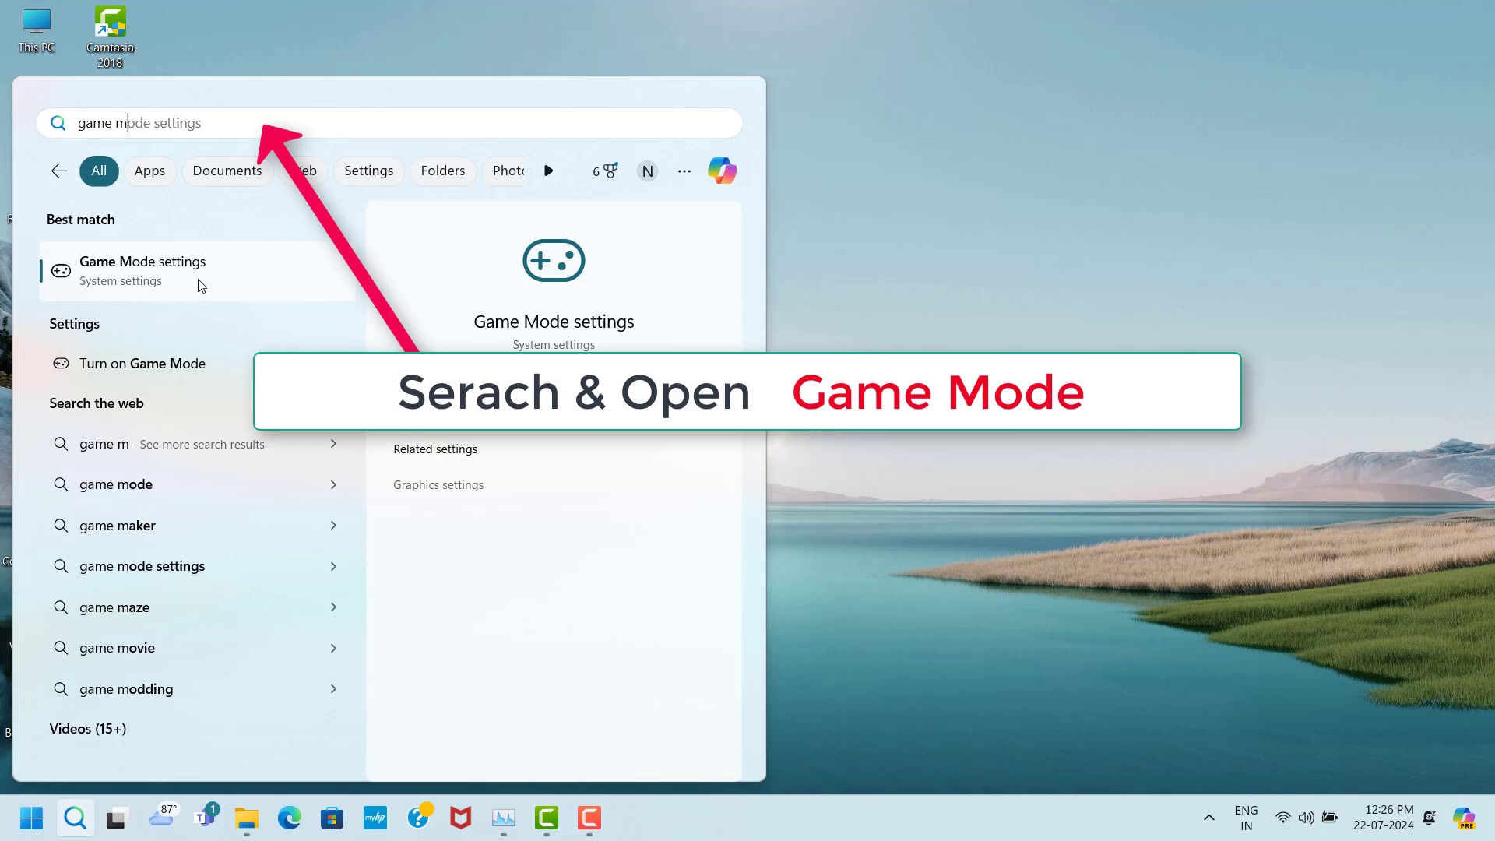
pyautogui.click(225, 284)
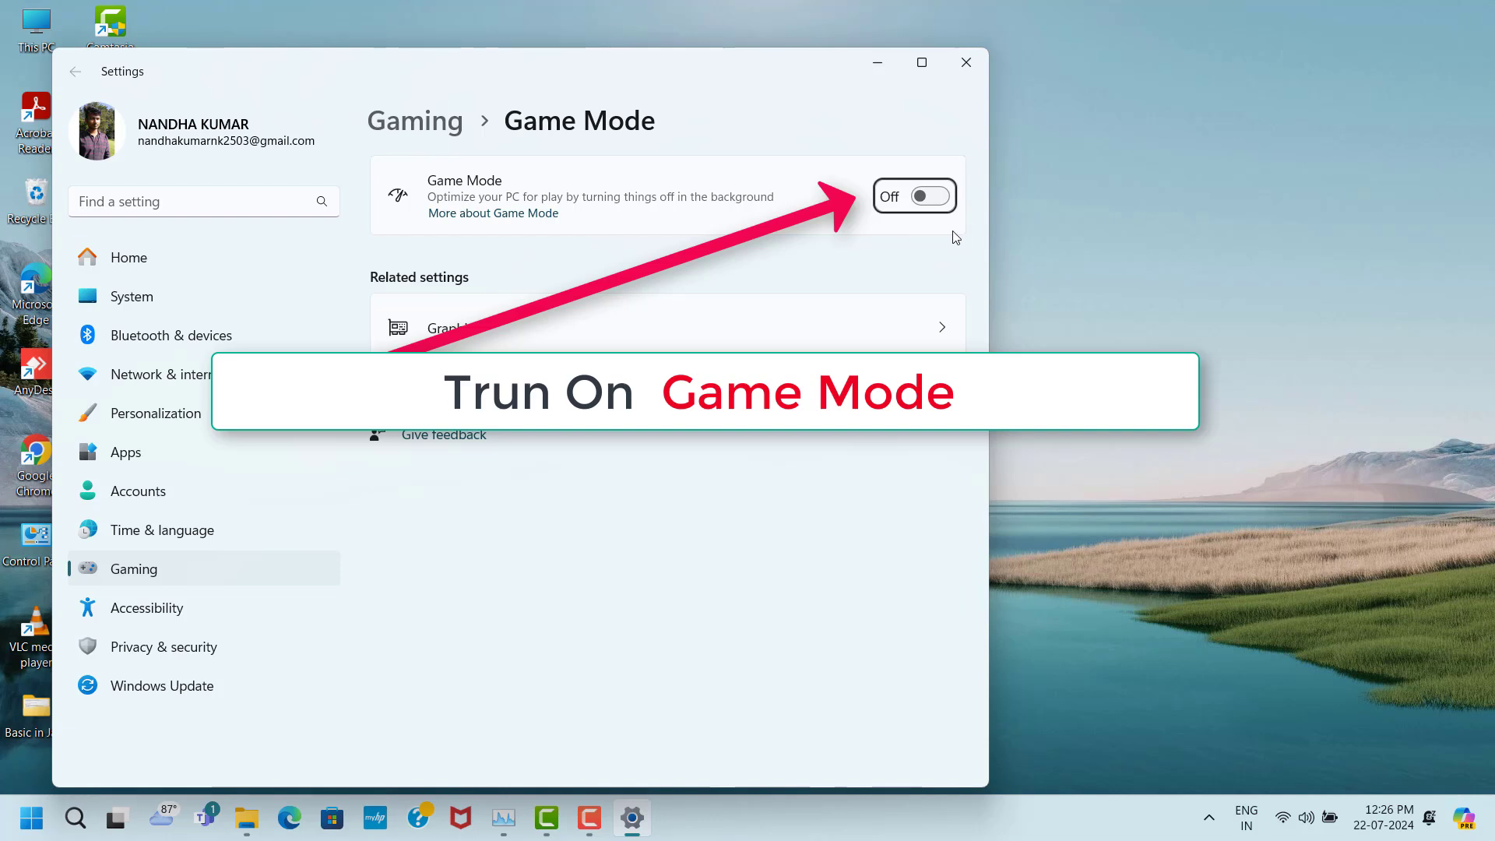
pyautogui.click(926, 196)
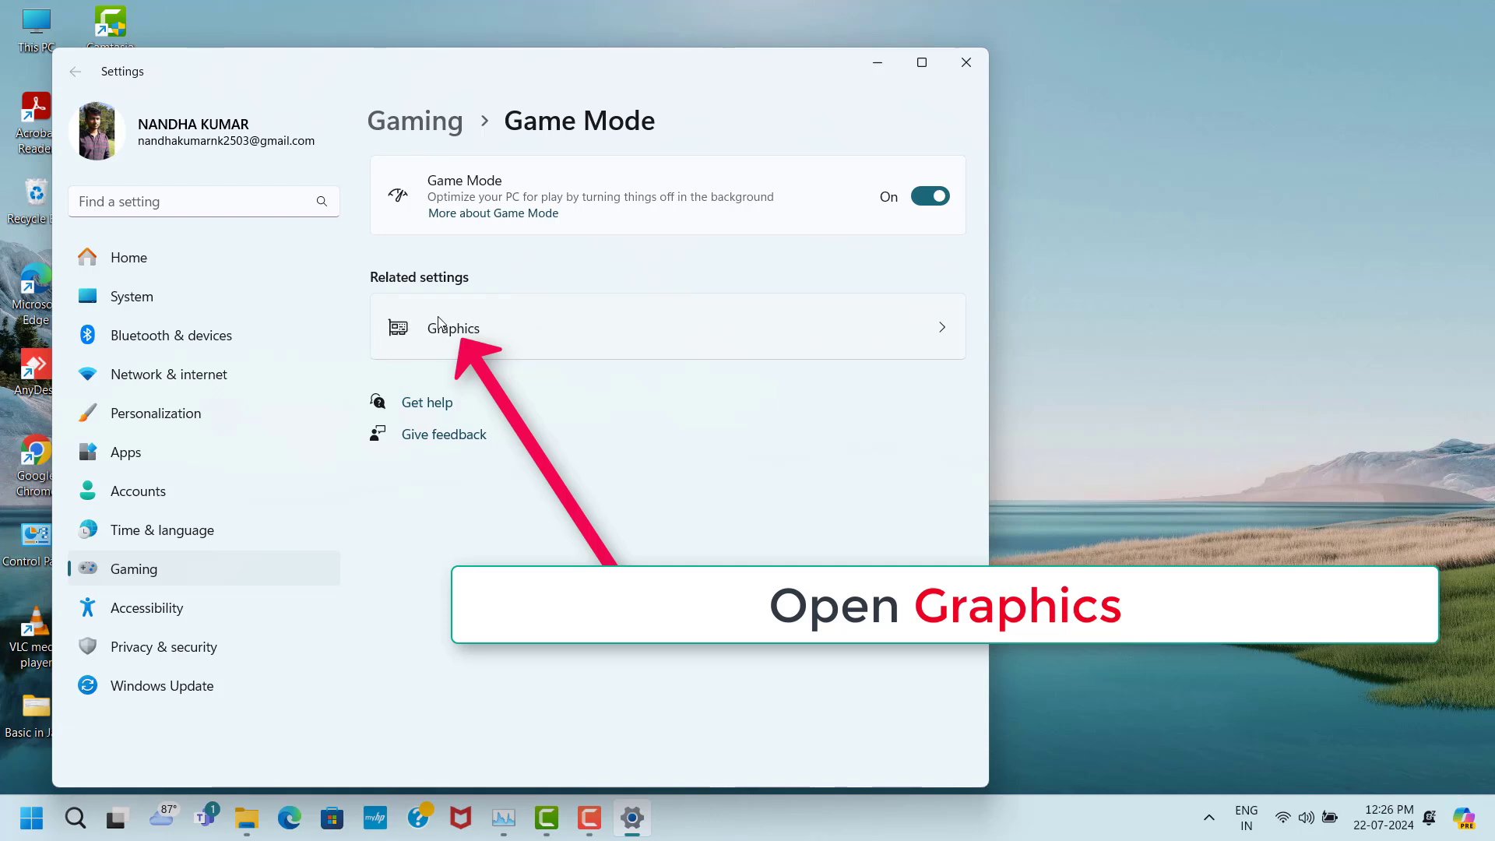
# Step: Open the related Graphics settings and go to the default graphics settings
pyautogui.click(593, 333)
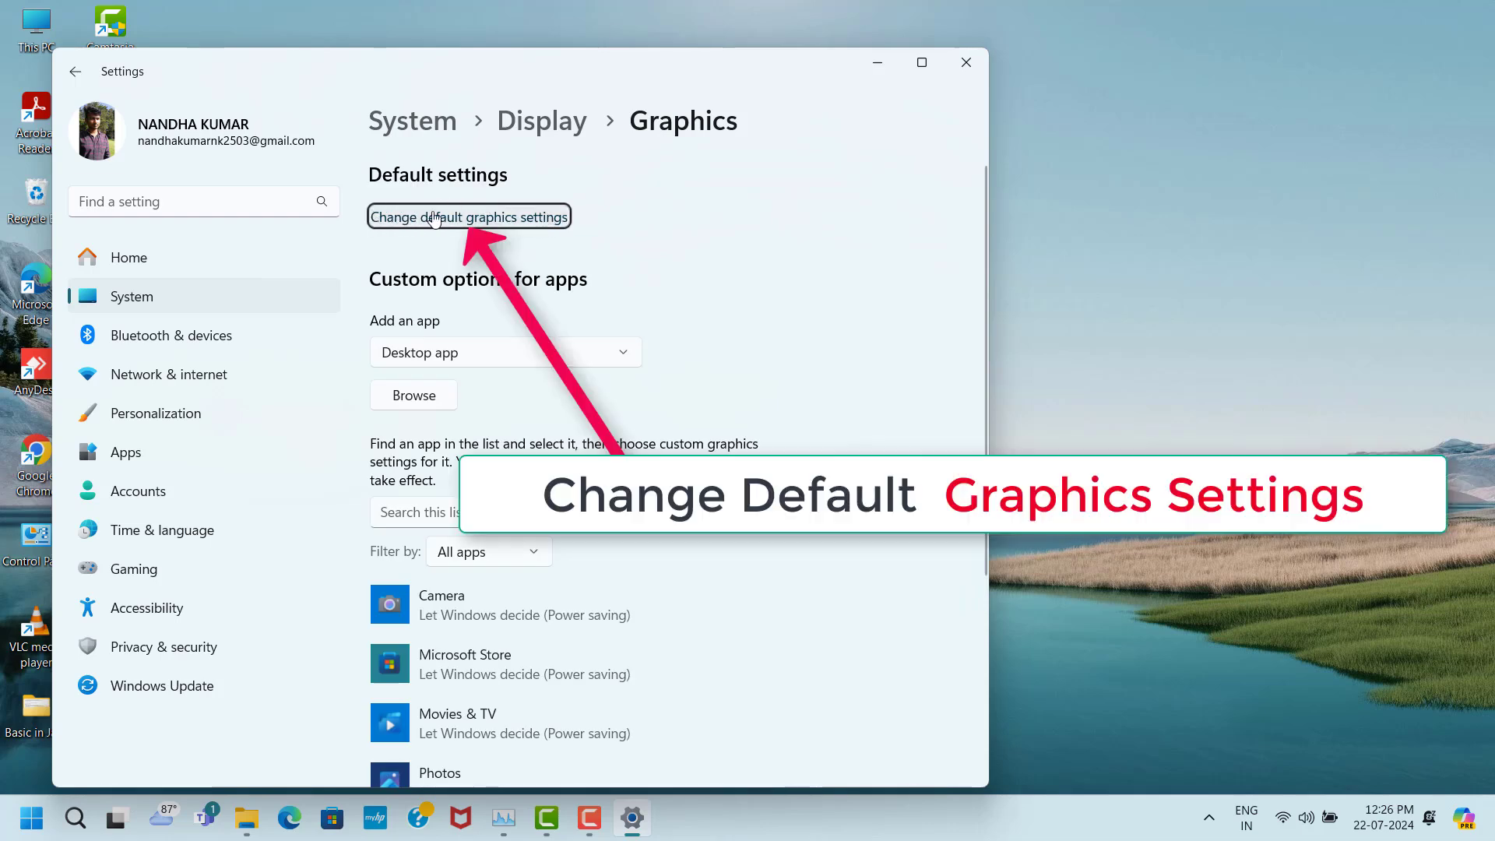
pyautogui.click(502, 218)
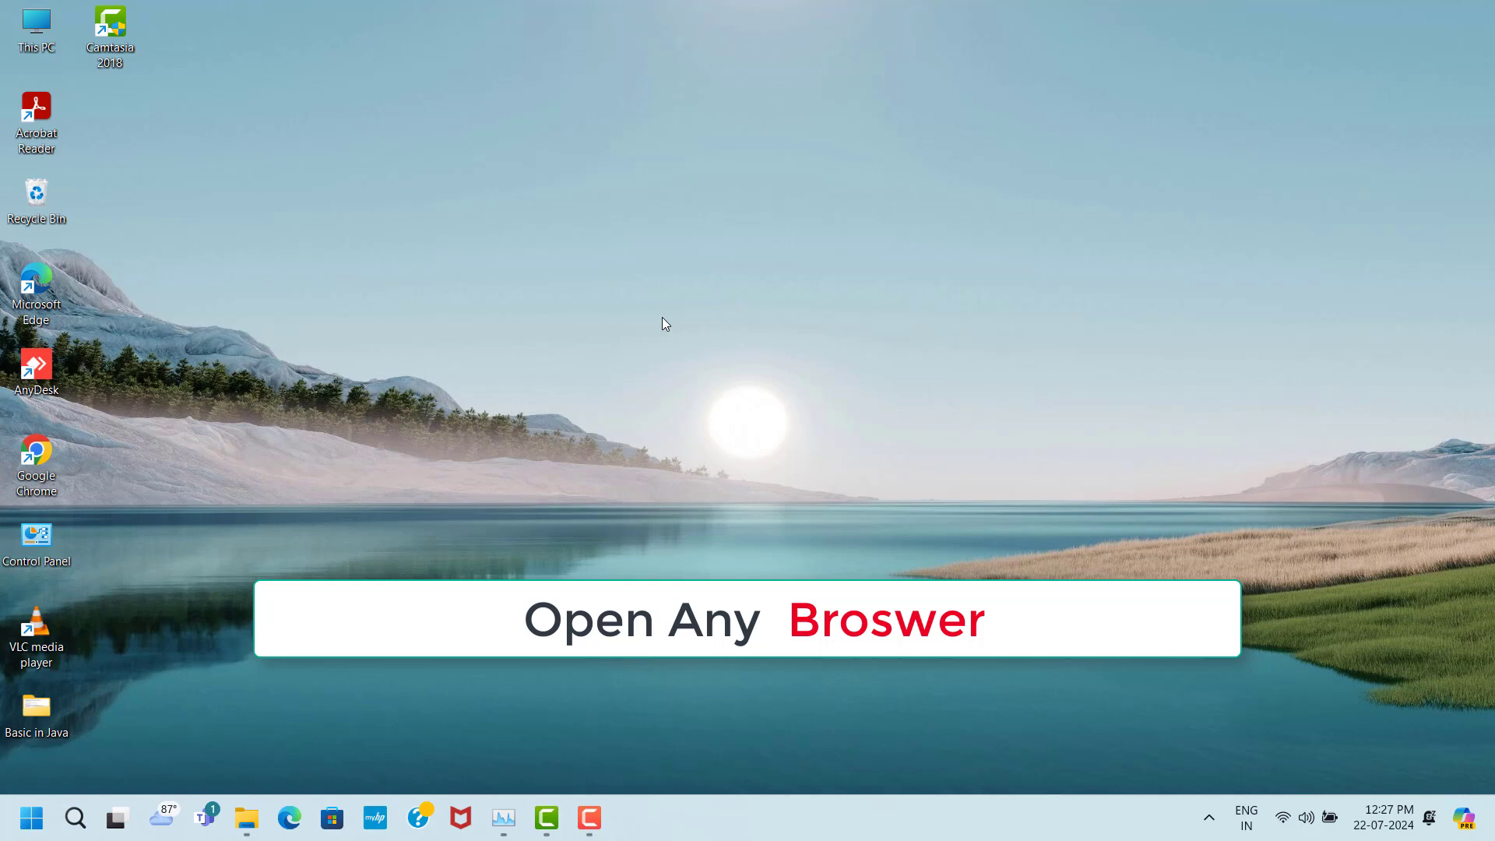
# Step: Switch to Google Chrome and search Google for "directx setup"
pyautogui.doubleClick(61, 446)
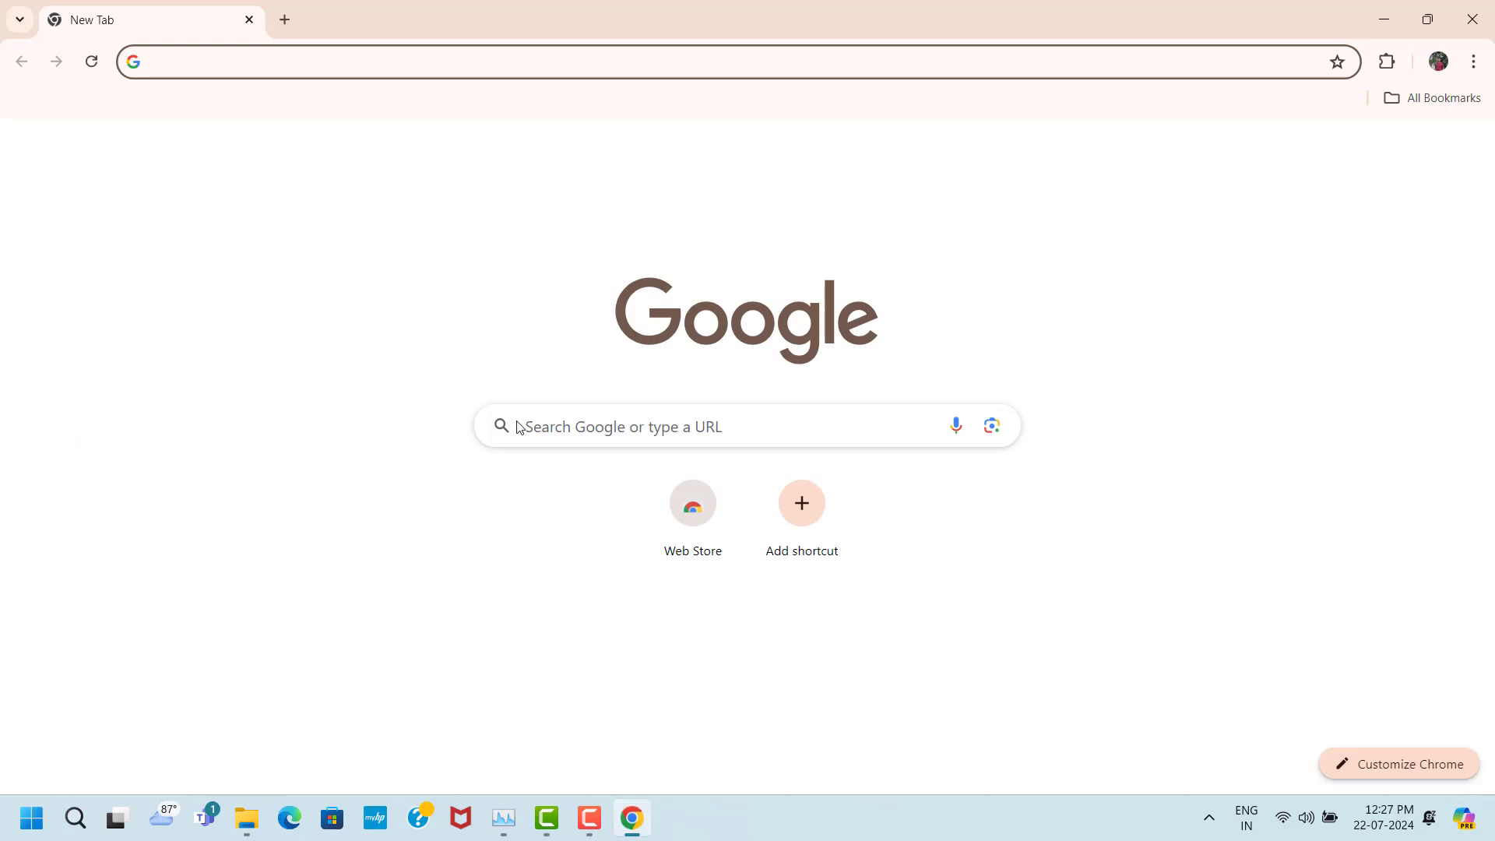
pyautogui.click(536, 430)
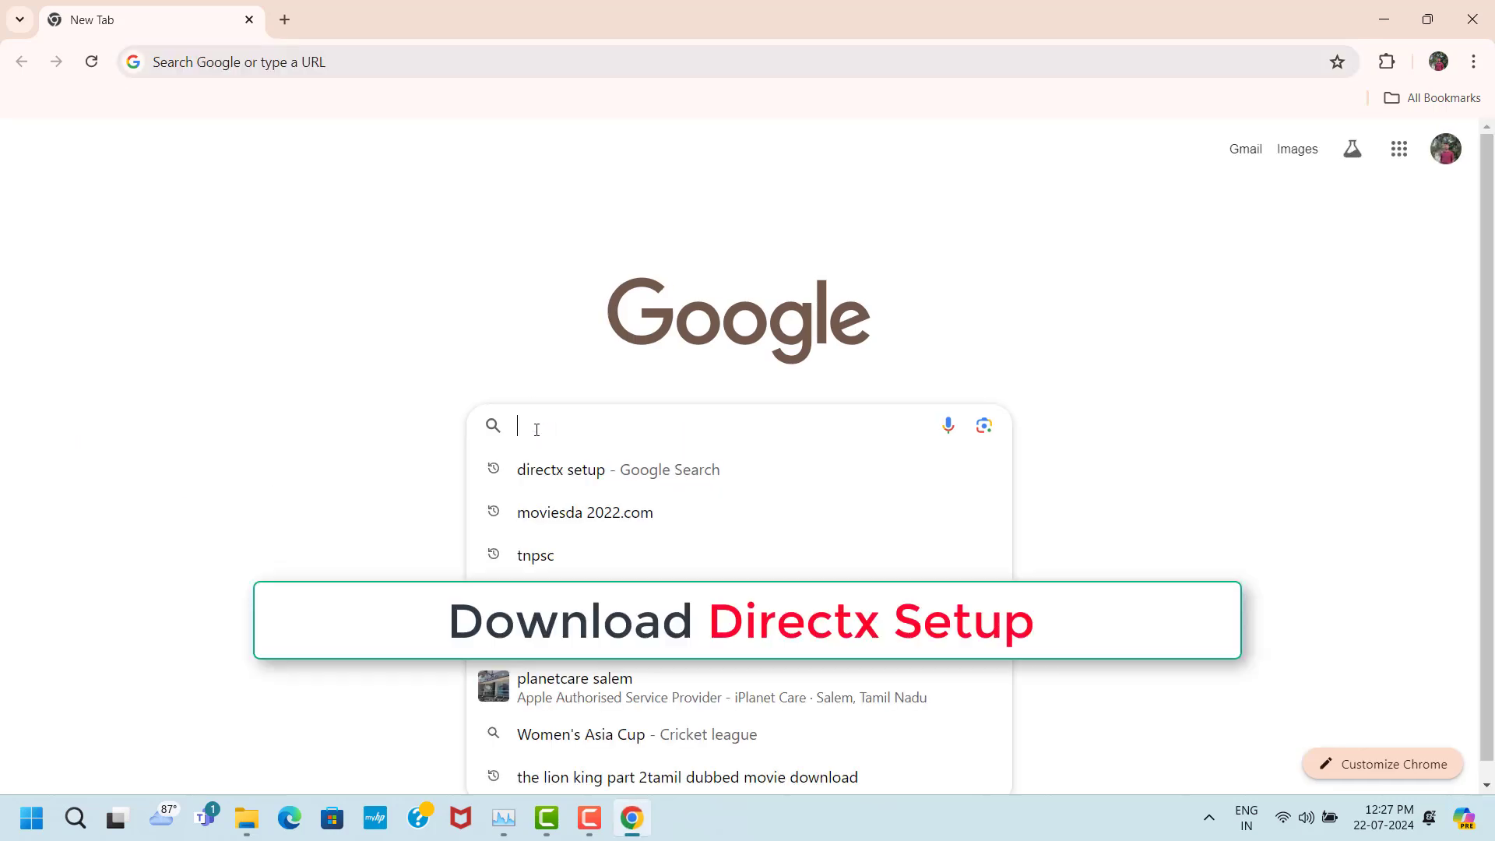
pyautogui.write('di')
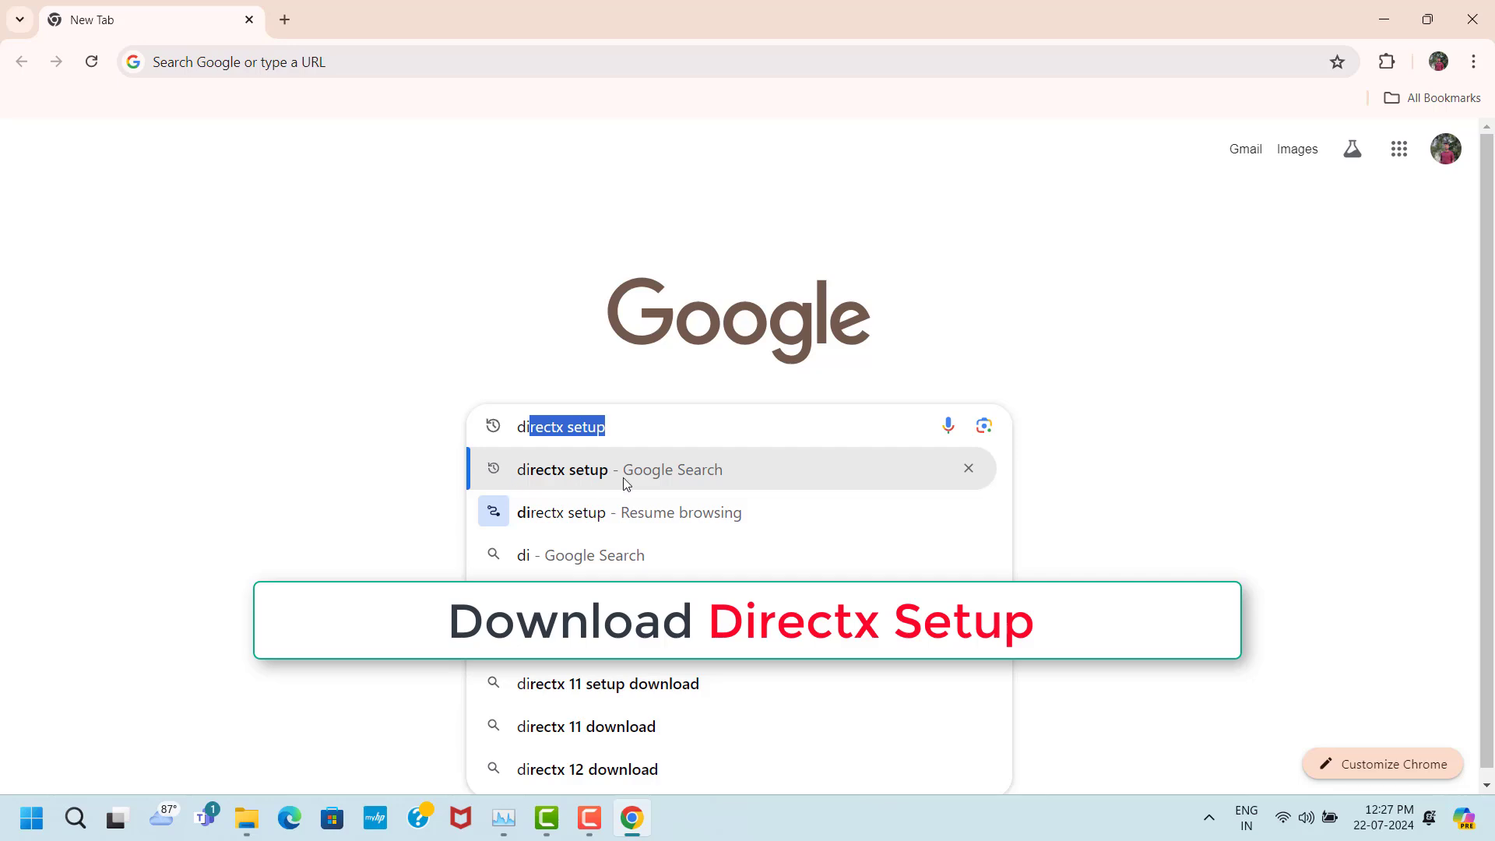
pyautogui.click(572, 479)
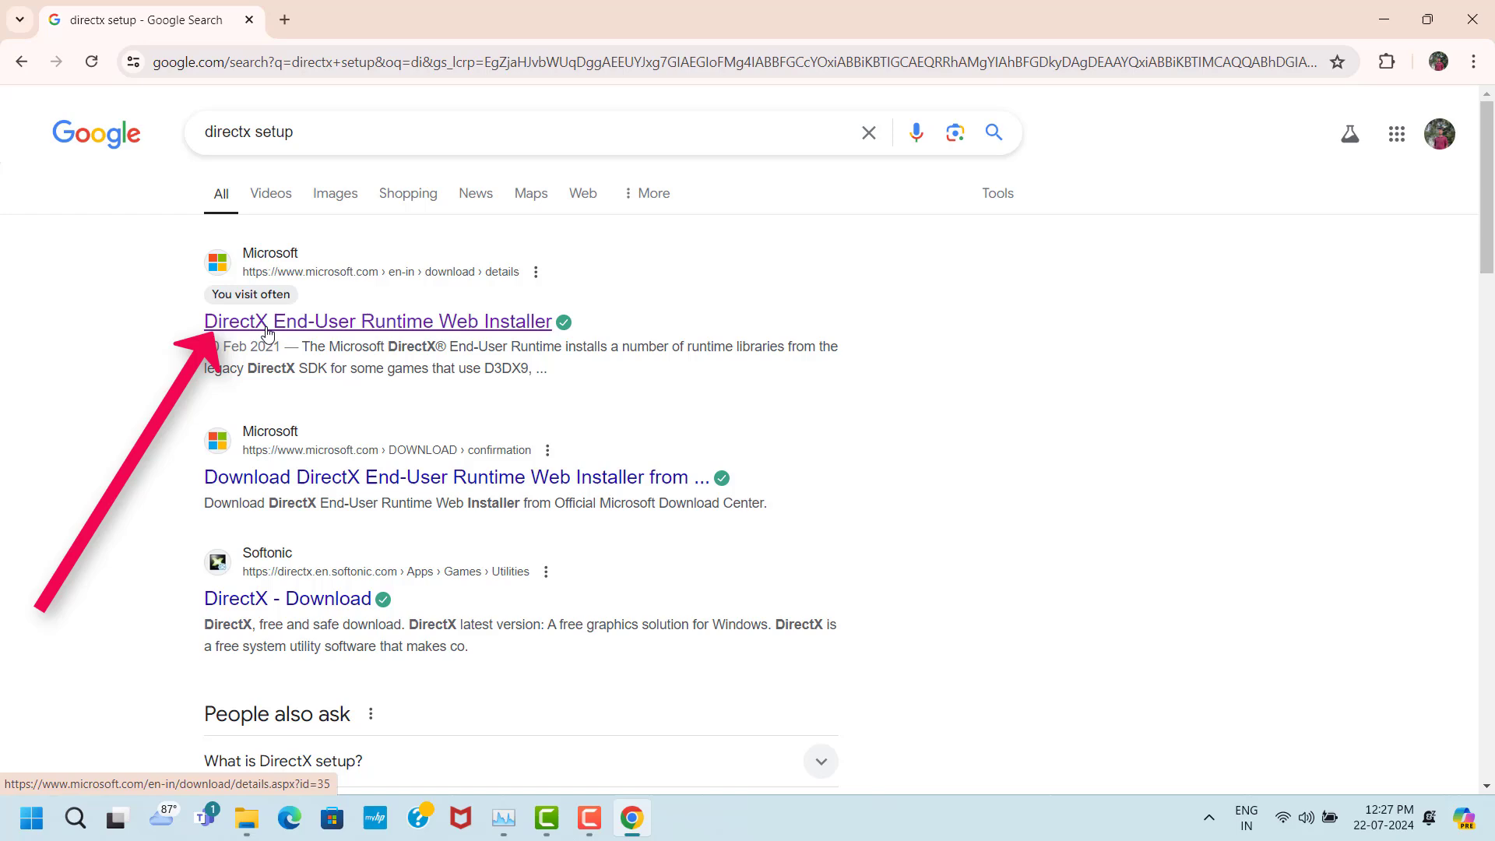
# Step: Open Microsoft's DirectX End-User Runtime Web Installer page and download dxwebsetup.exe
pyautogui.click(419, 329)
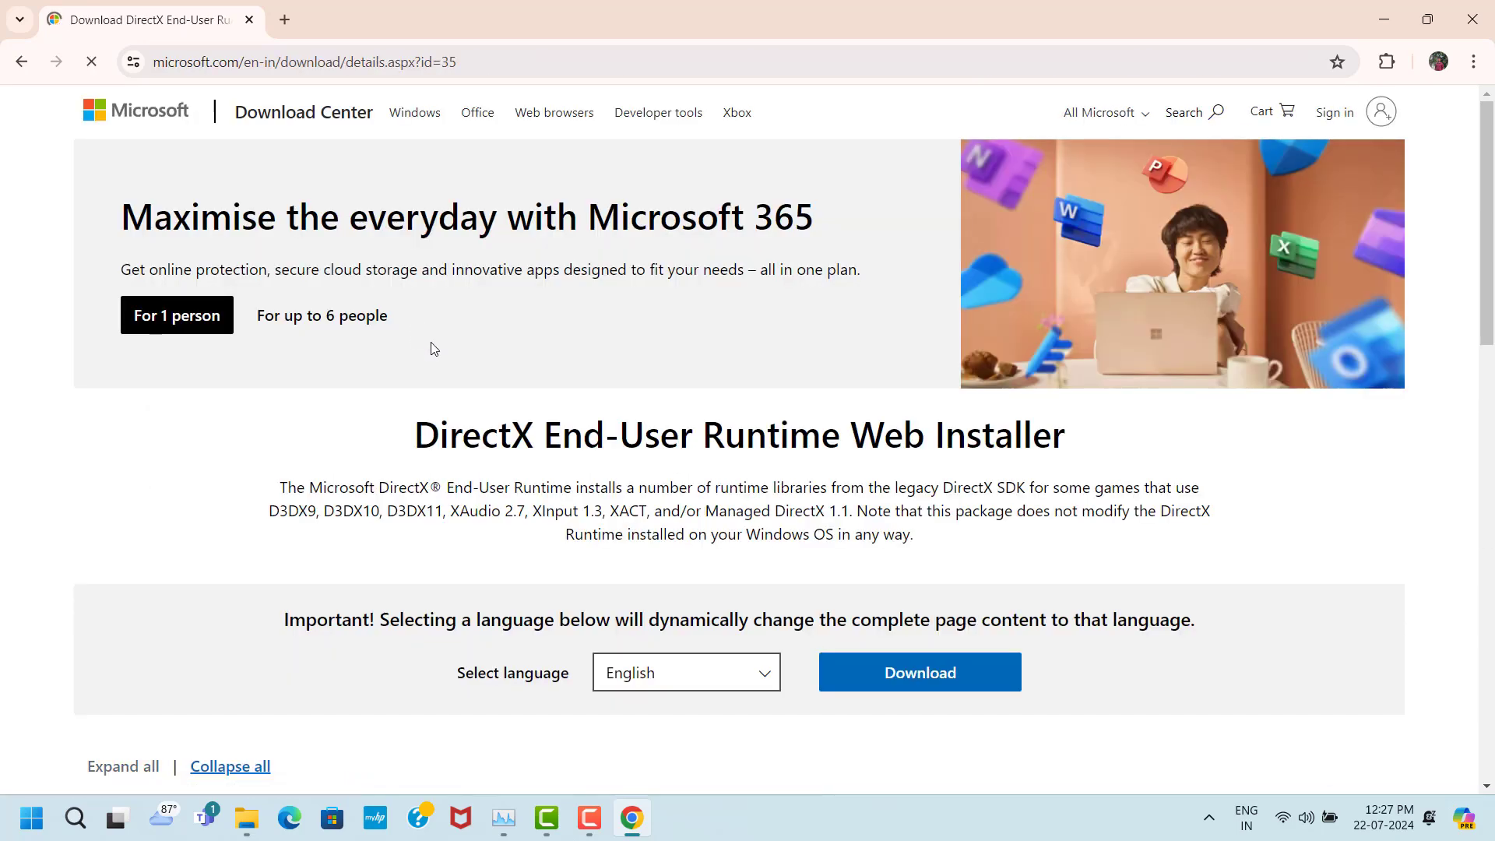
pyautogui.scroll(-5, 931, 507)
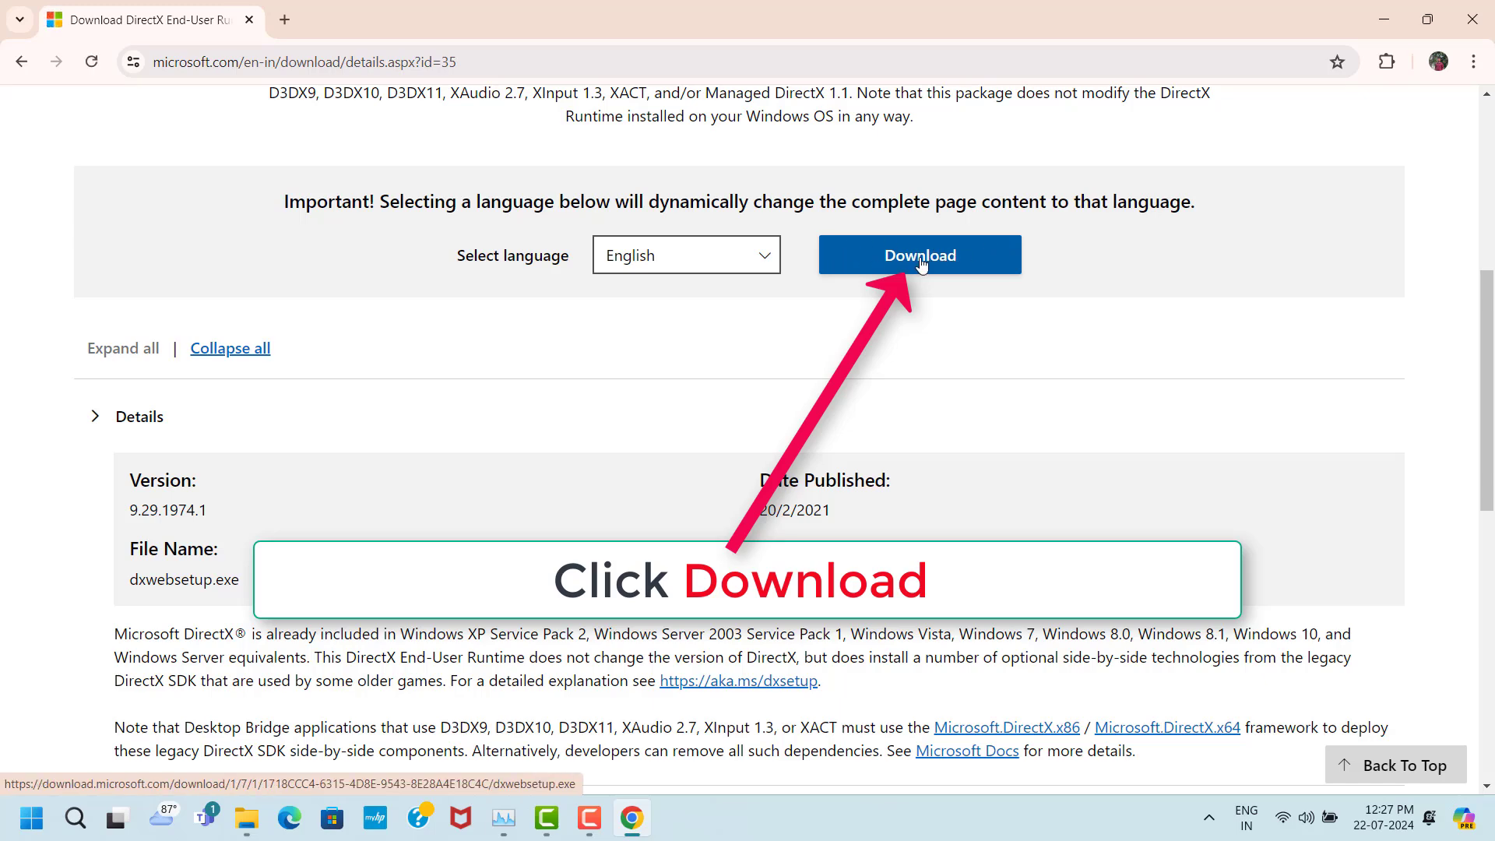
pyautogui.click(966, 260)
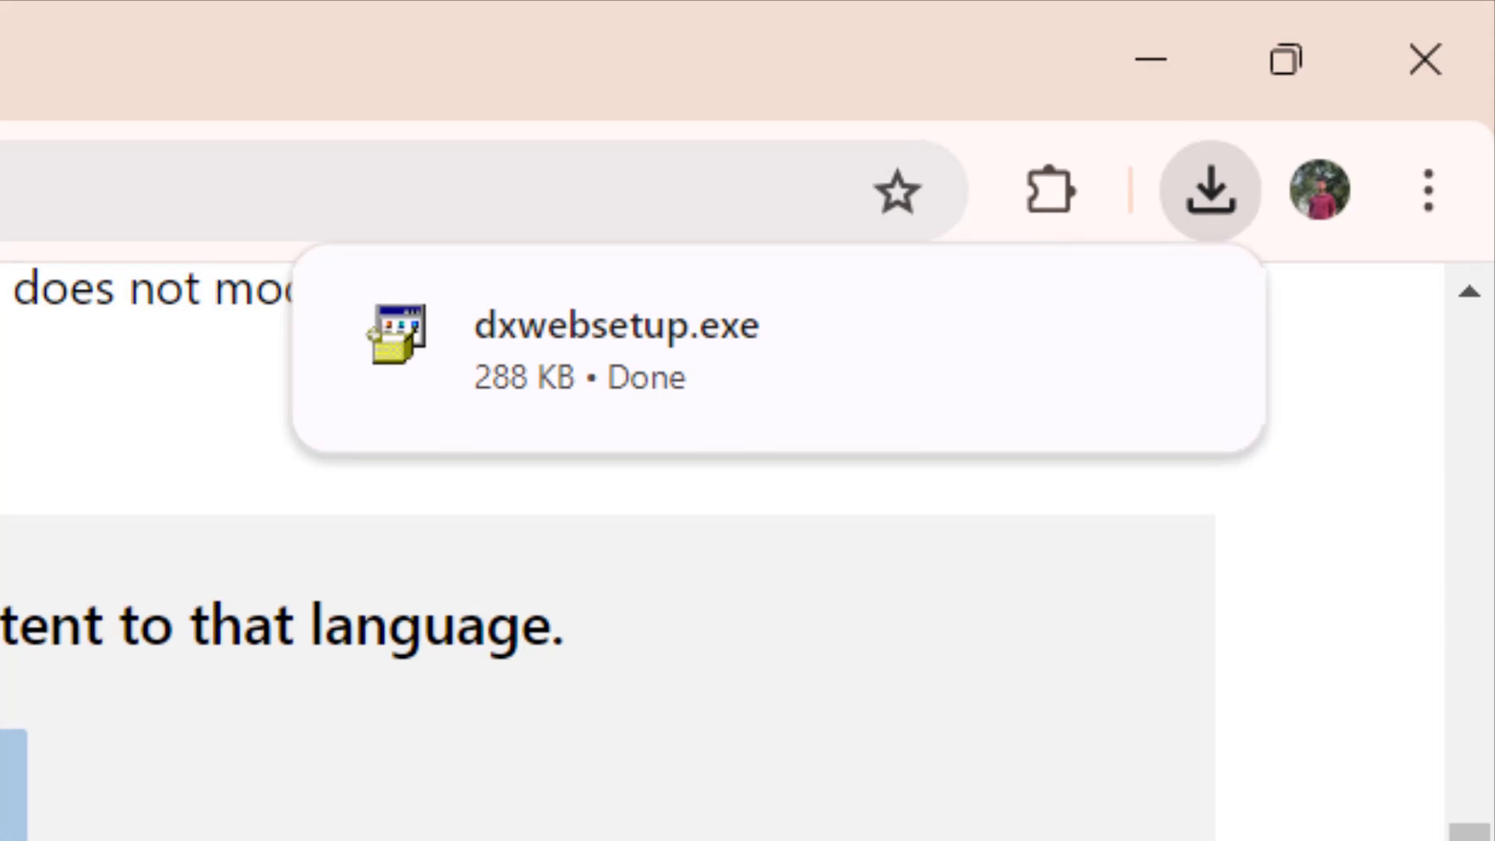
# Step: Run the downloaded dxwebsetup.exe, accept the license agreement and complete the DirectX setup wizard
pyautogui.moveTo(1354, 230)
pyautogui.click(1170, 337)
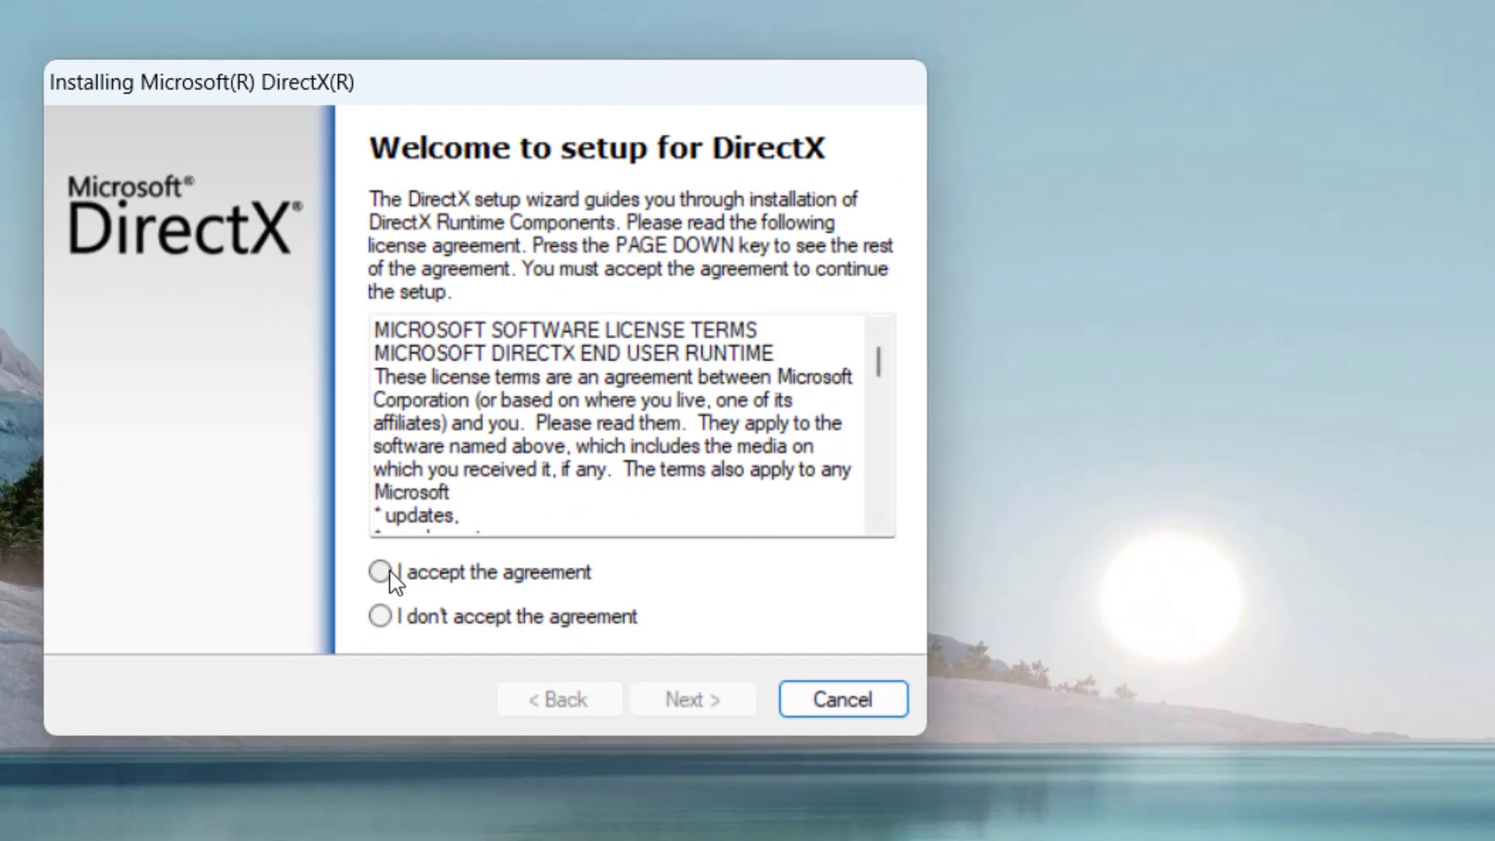
pyautogui.click(382, 572)
pyautogui.click(709, 693)
pyautogui.click(708, 693)
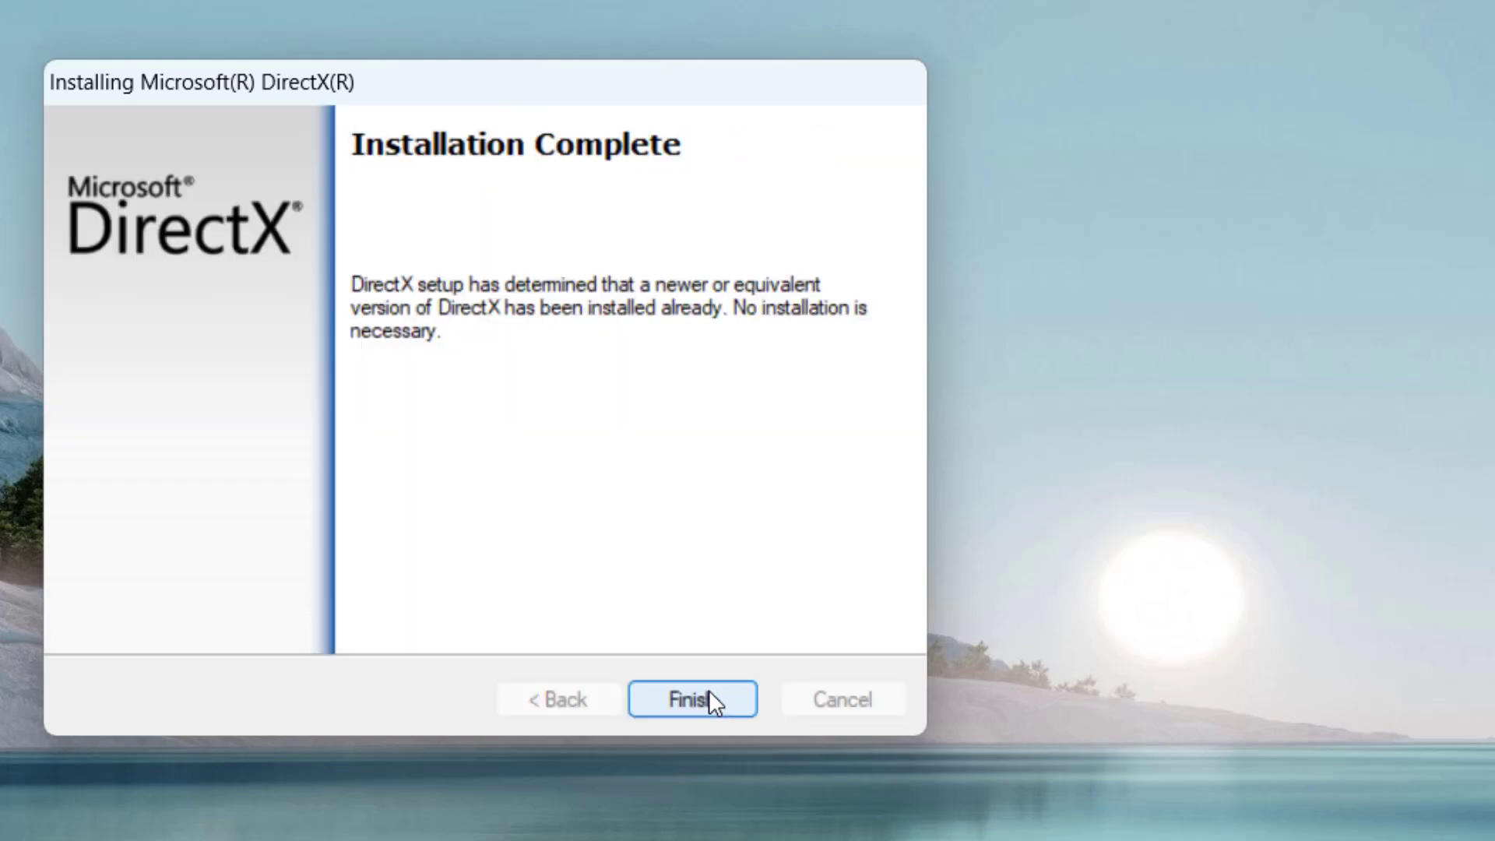
pyautogui.click(709, 693)
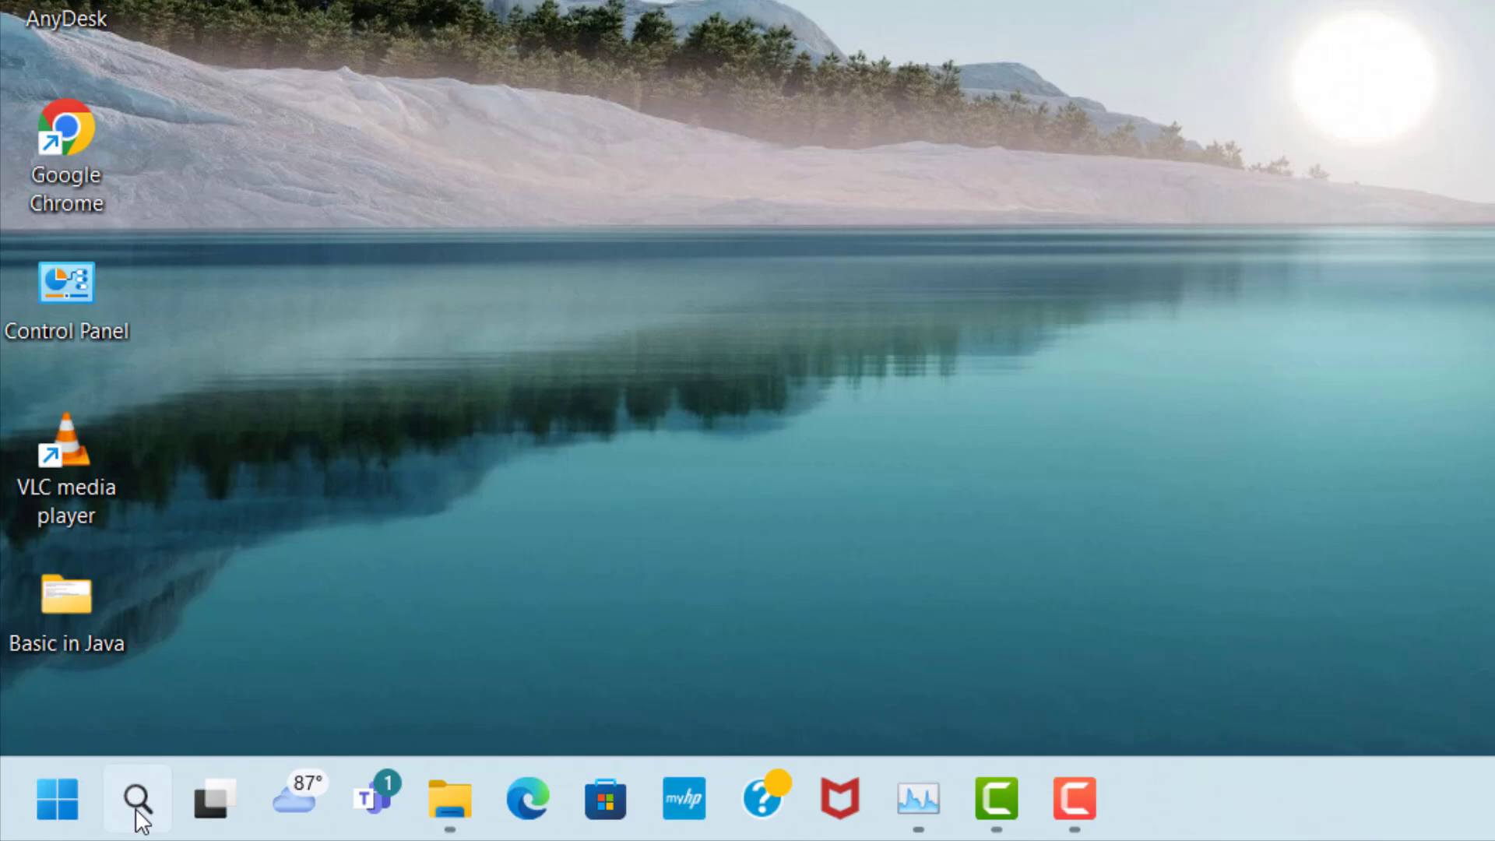
# Step: Search the system for Device Manager and open it
pyautogui.click(137, 809)
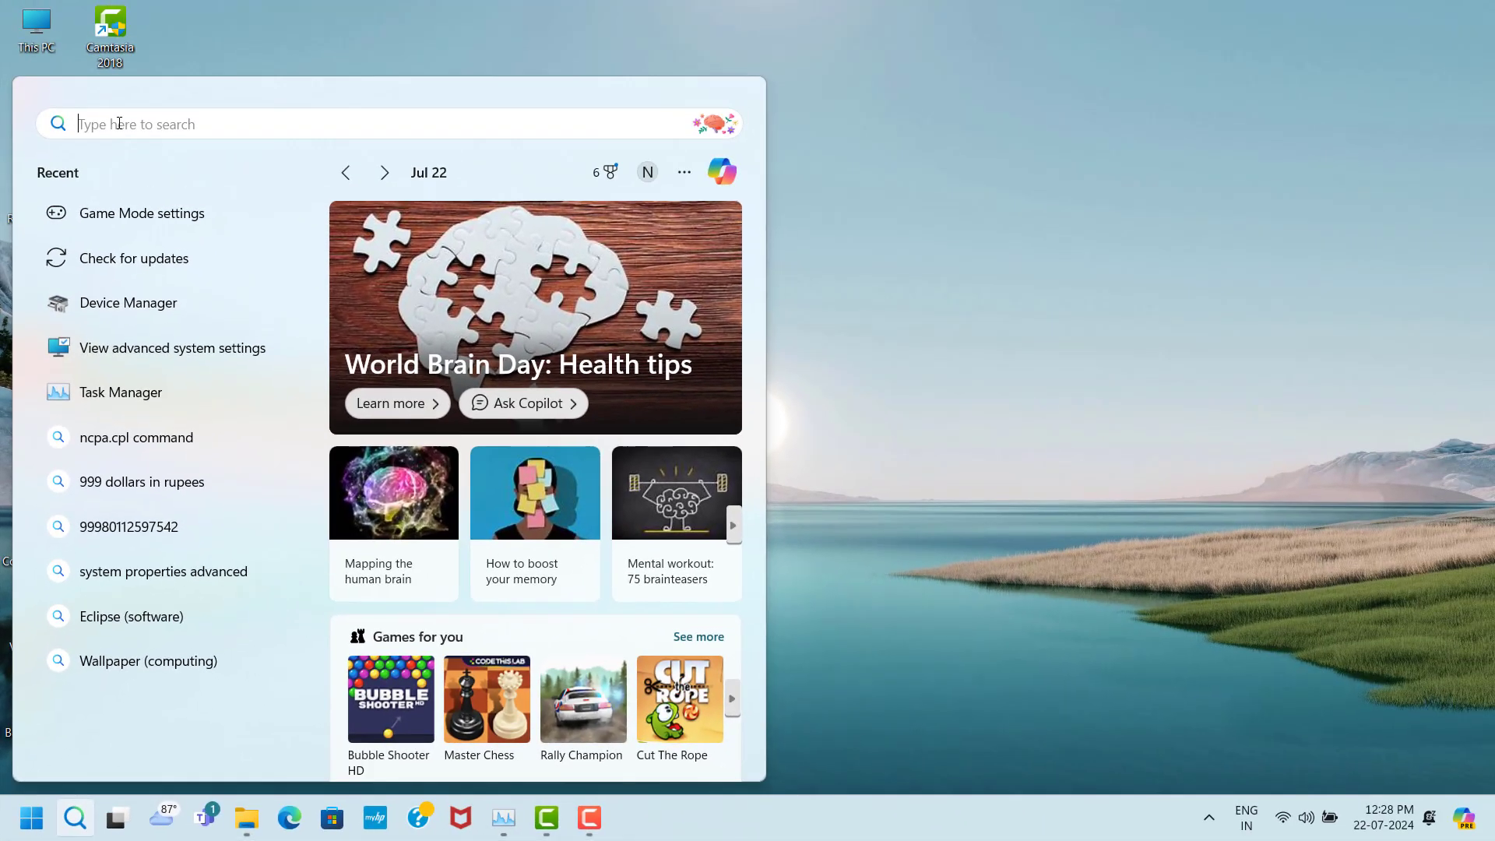
pyautogui.write('dev')
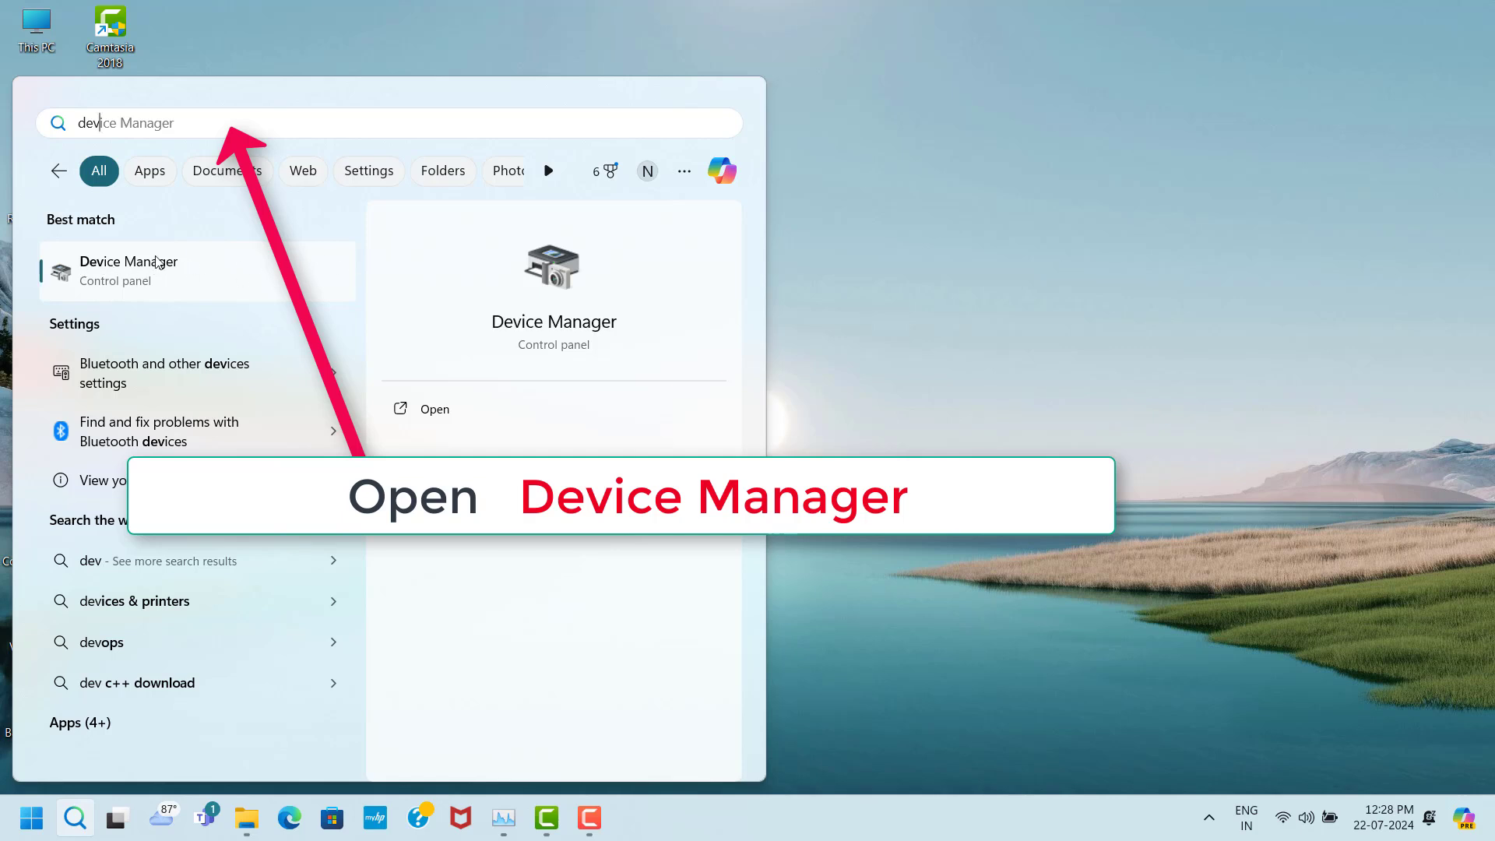
pyautogui.click(276, 270)
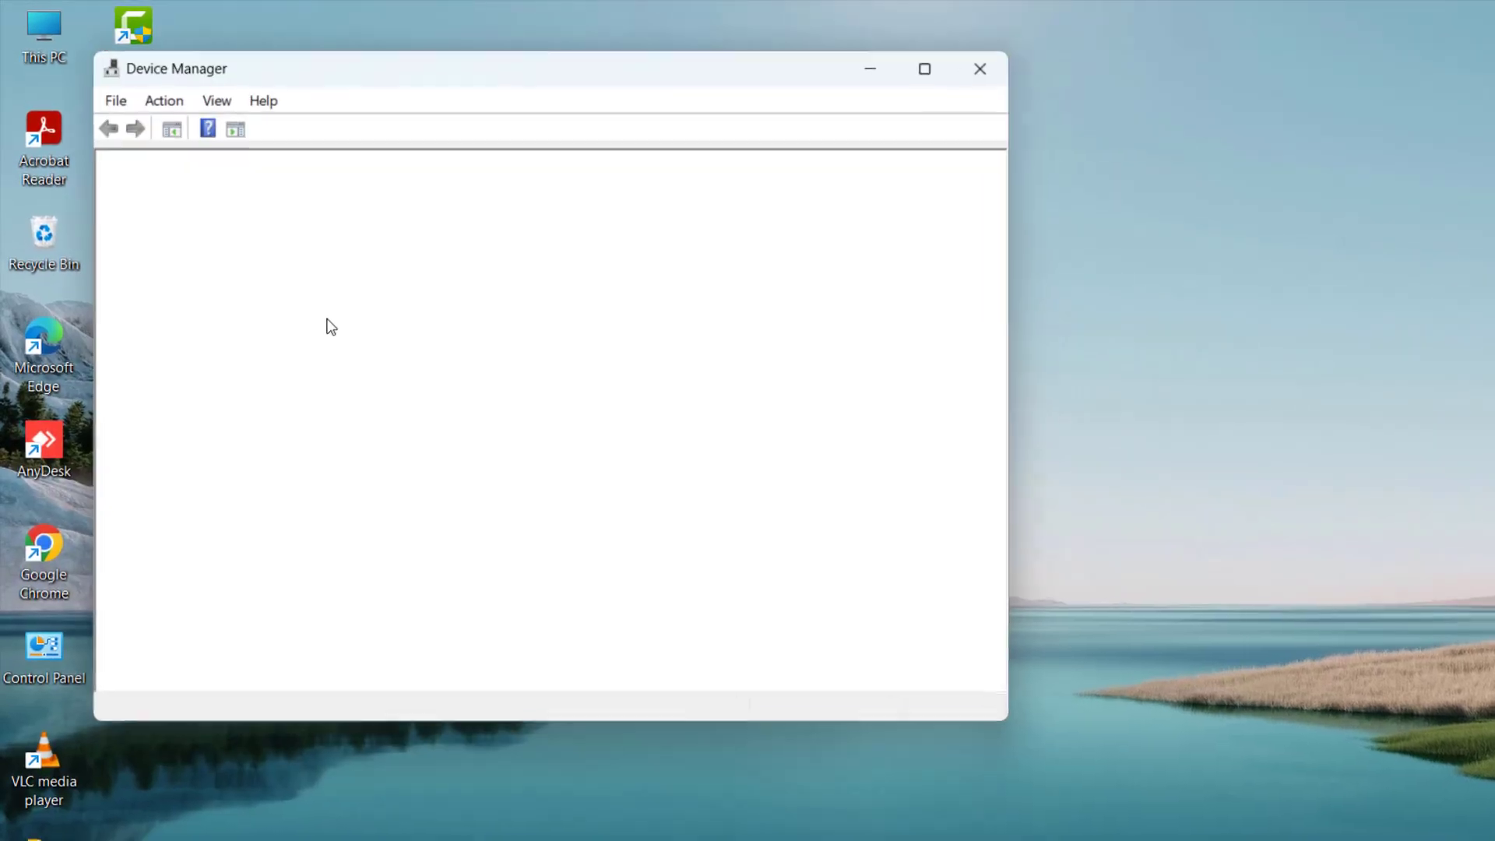
# Step: Start the driver update for the Intel(R) Iris(R) Xe Graphics device under Display adapters
pyautogui.click(187, 355)
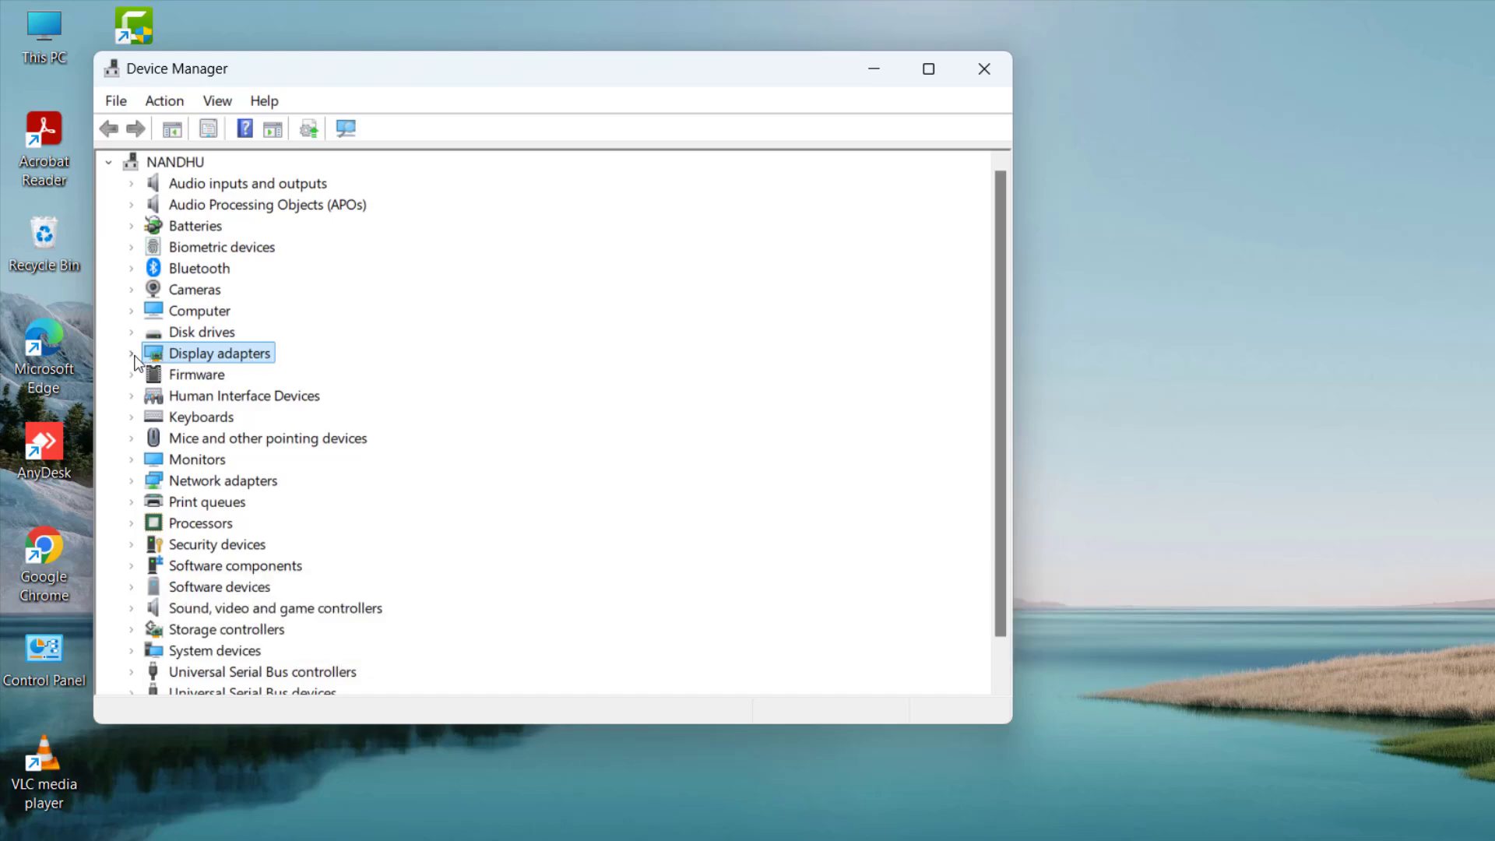
pyautogui.doubleClick(213, 358)
pyautogui.click(257, 378)
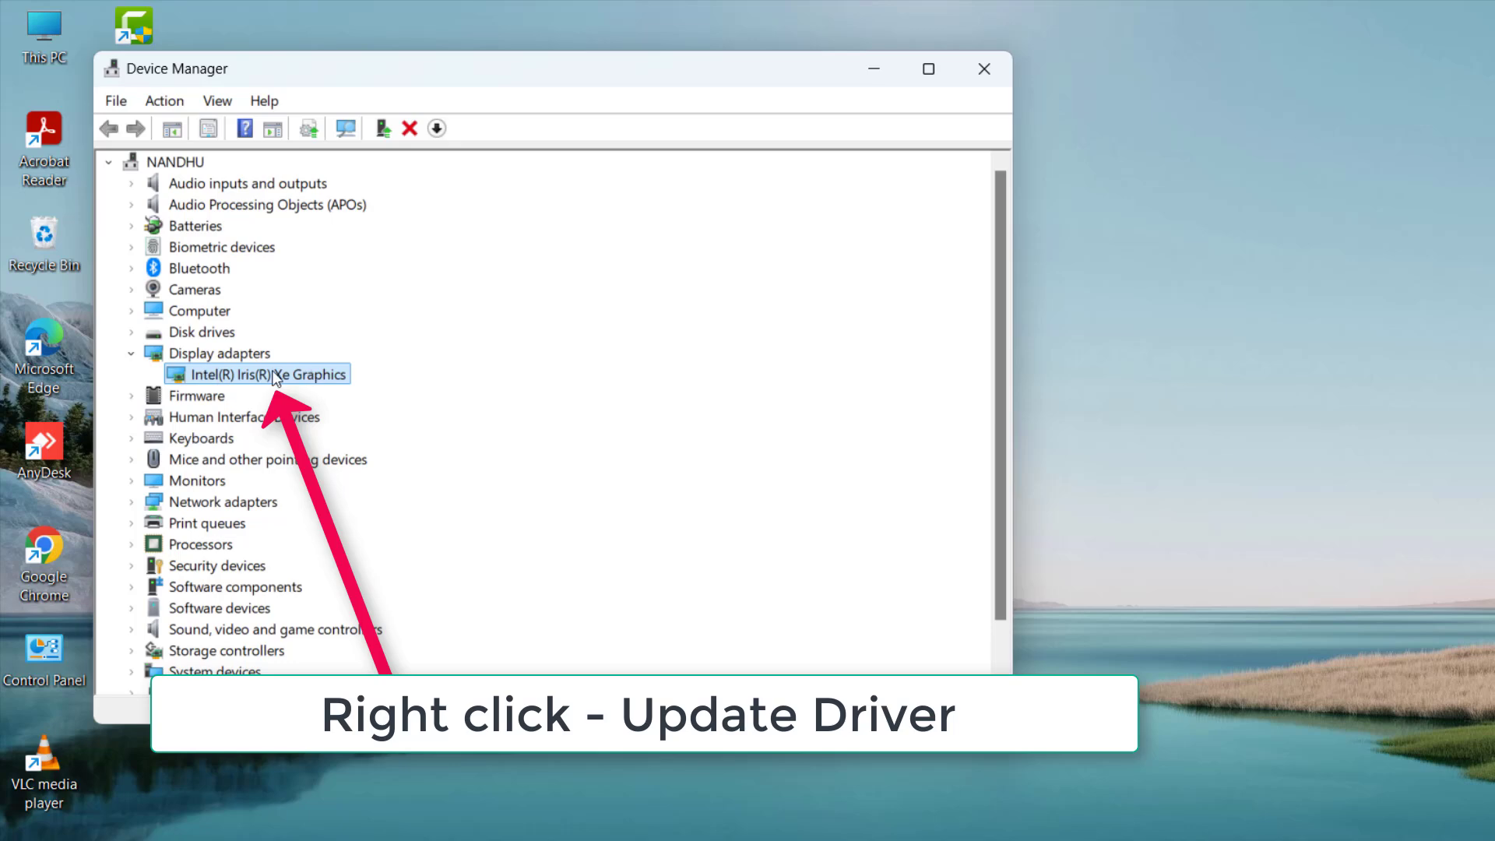
pyautogui.rightClick(297, 379)
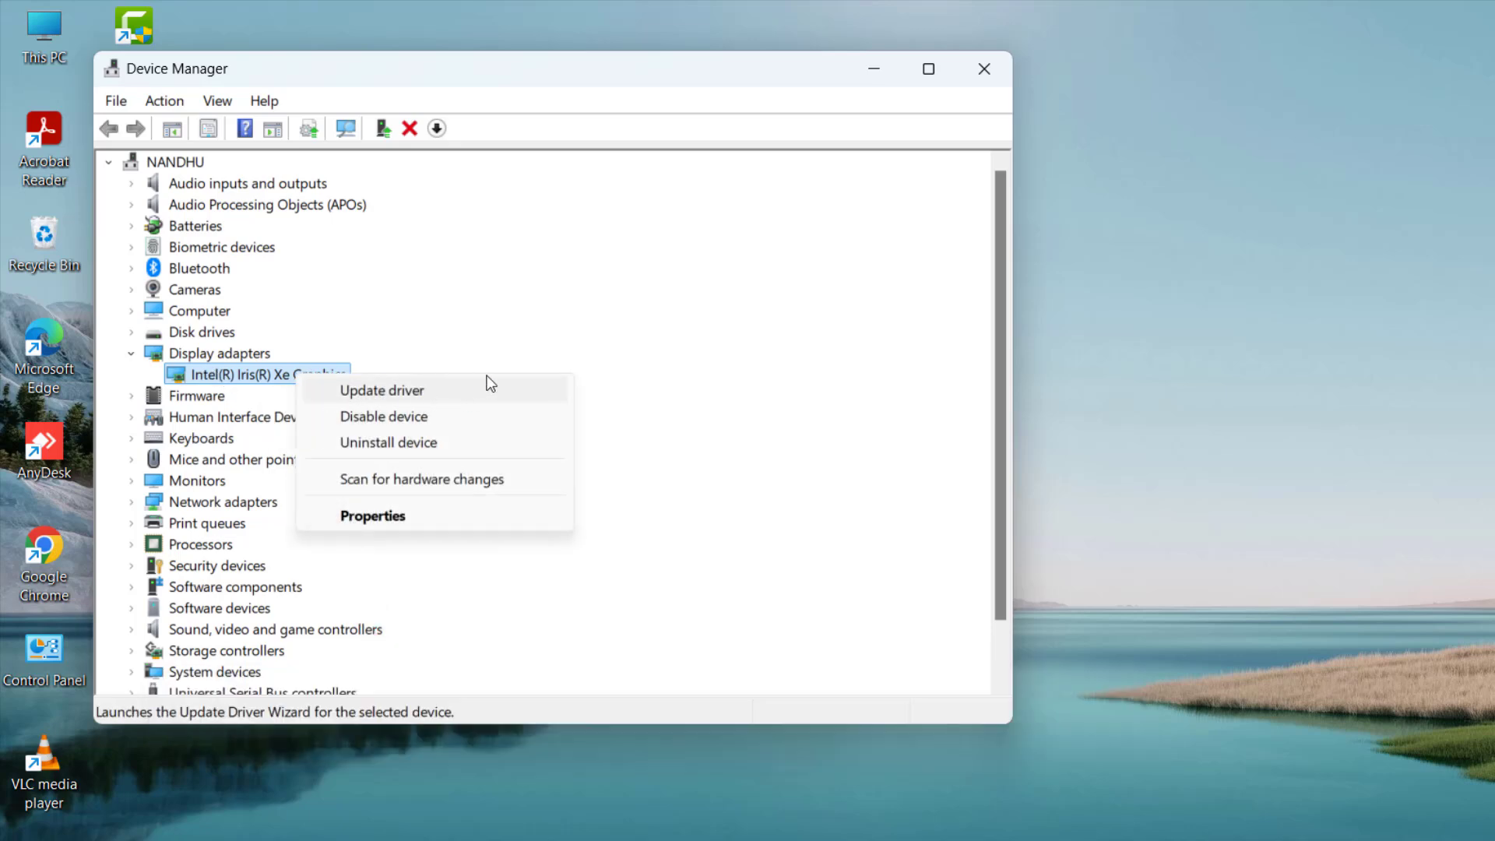
pyautogui.click(387, 392)
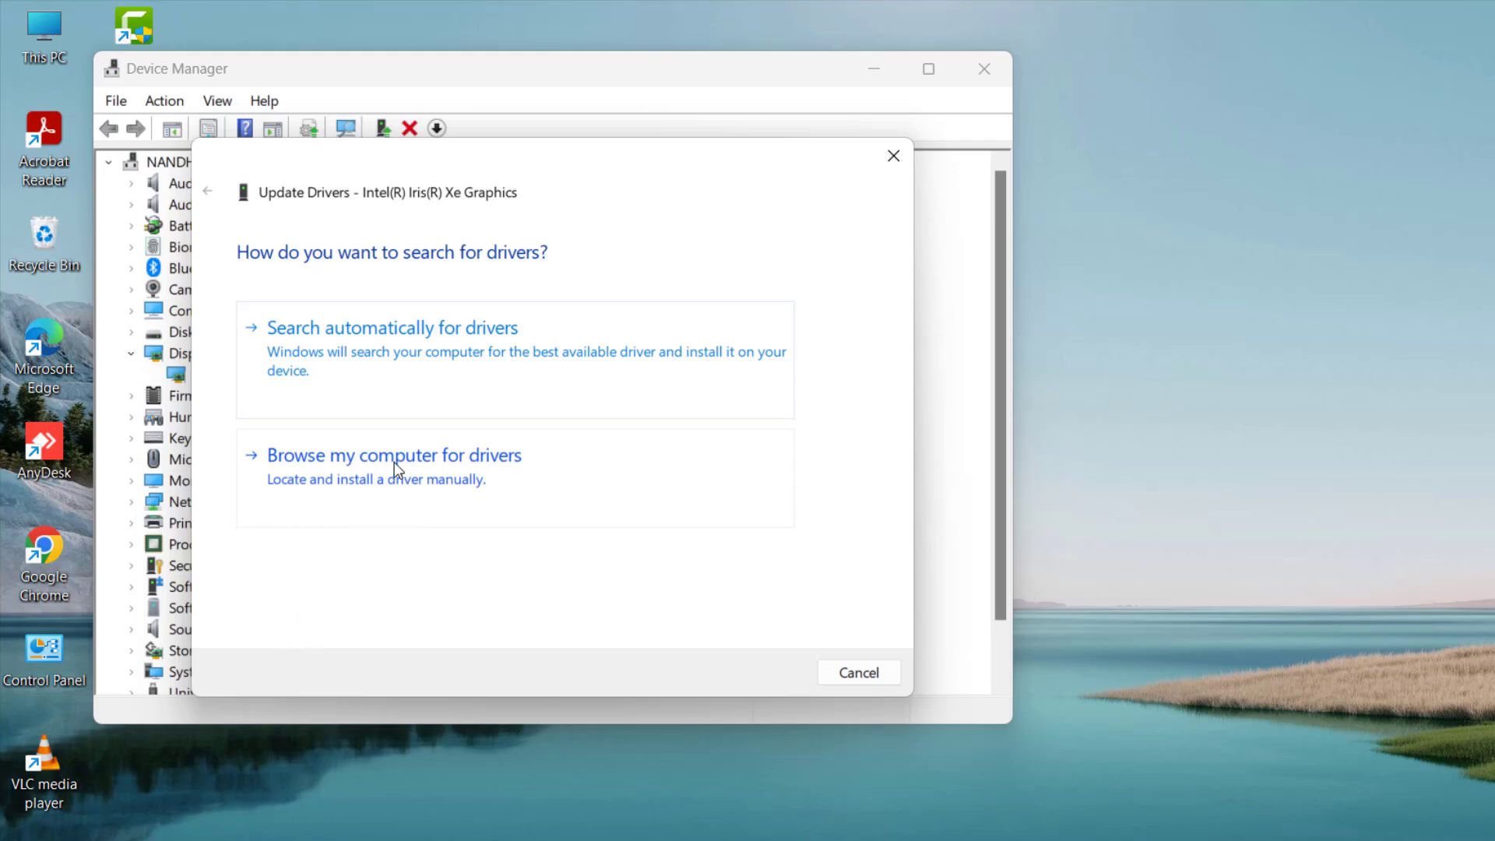
# Step: Browse the computer for drivers, choose from the list of available ones and install the Intel(R) Iris(R) Xe Graphics driver
pyautogui.click(397, 467)
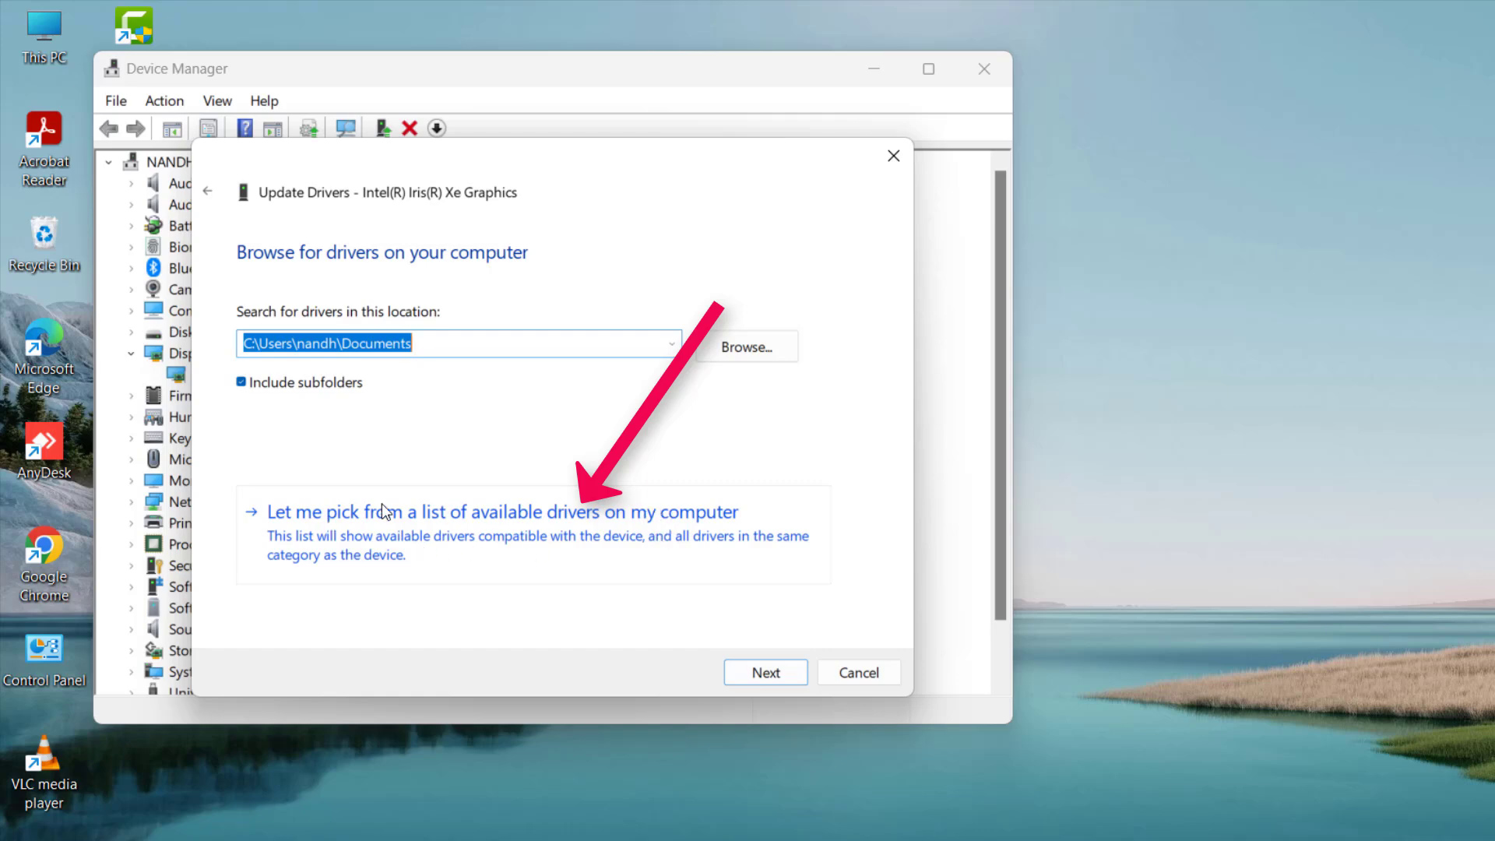
pyautogui.click(590, 519)
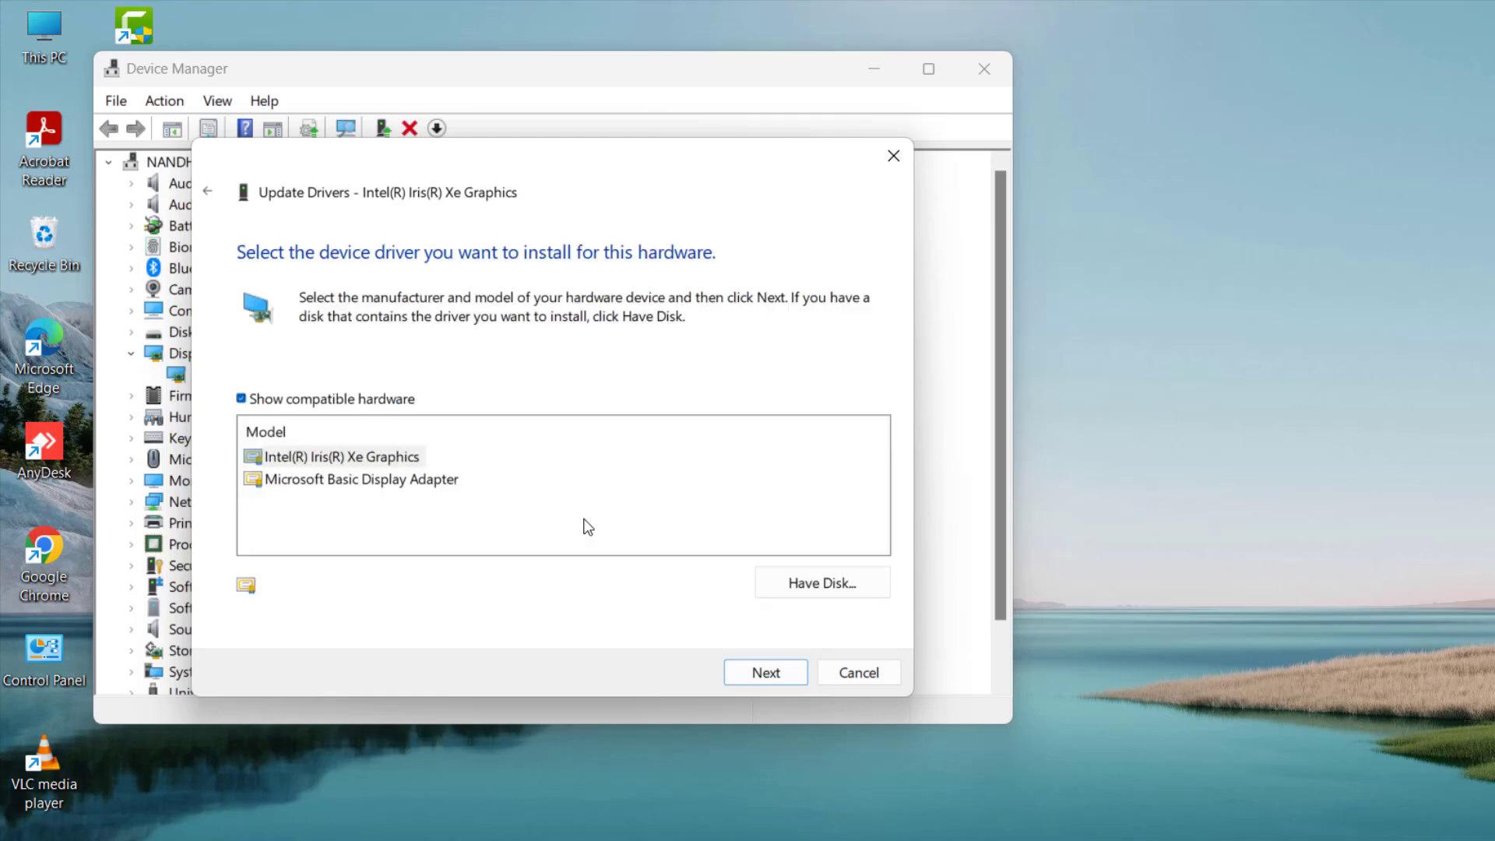
pyautogui.click(327, 459)
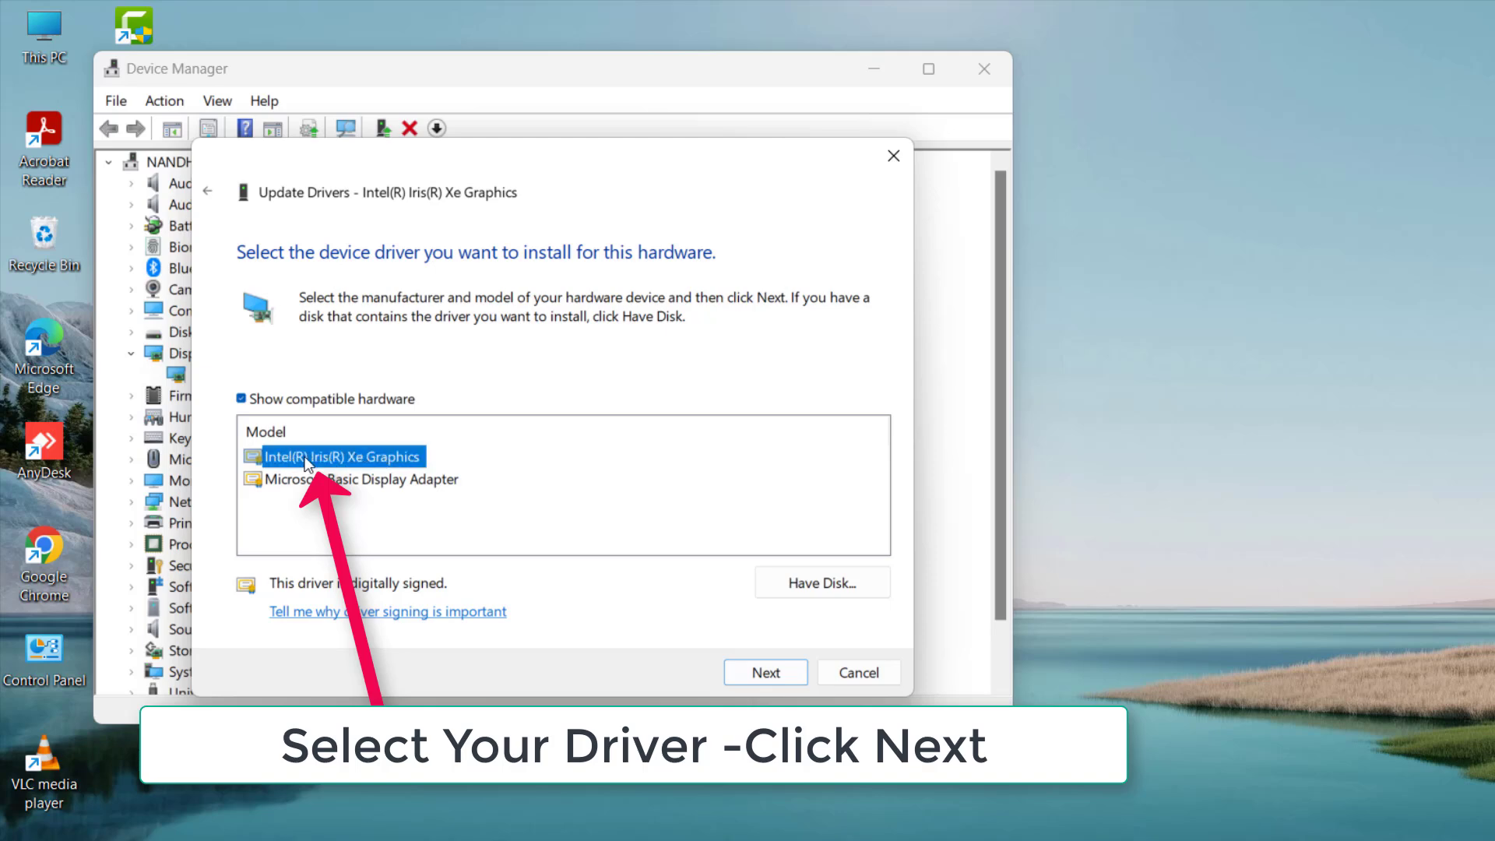
pyautogui.click(769, 674)
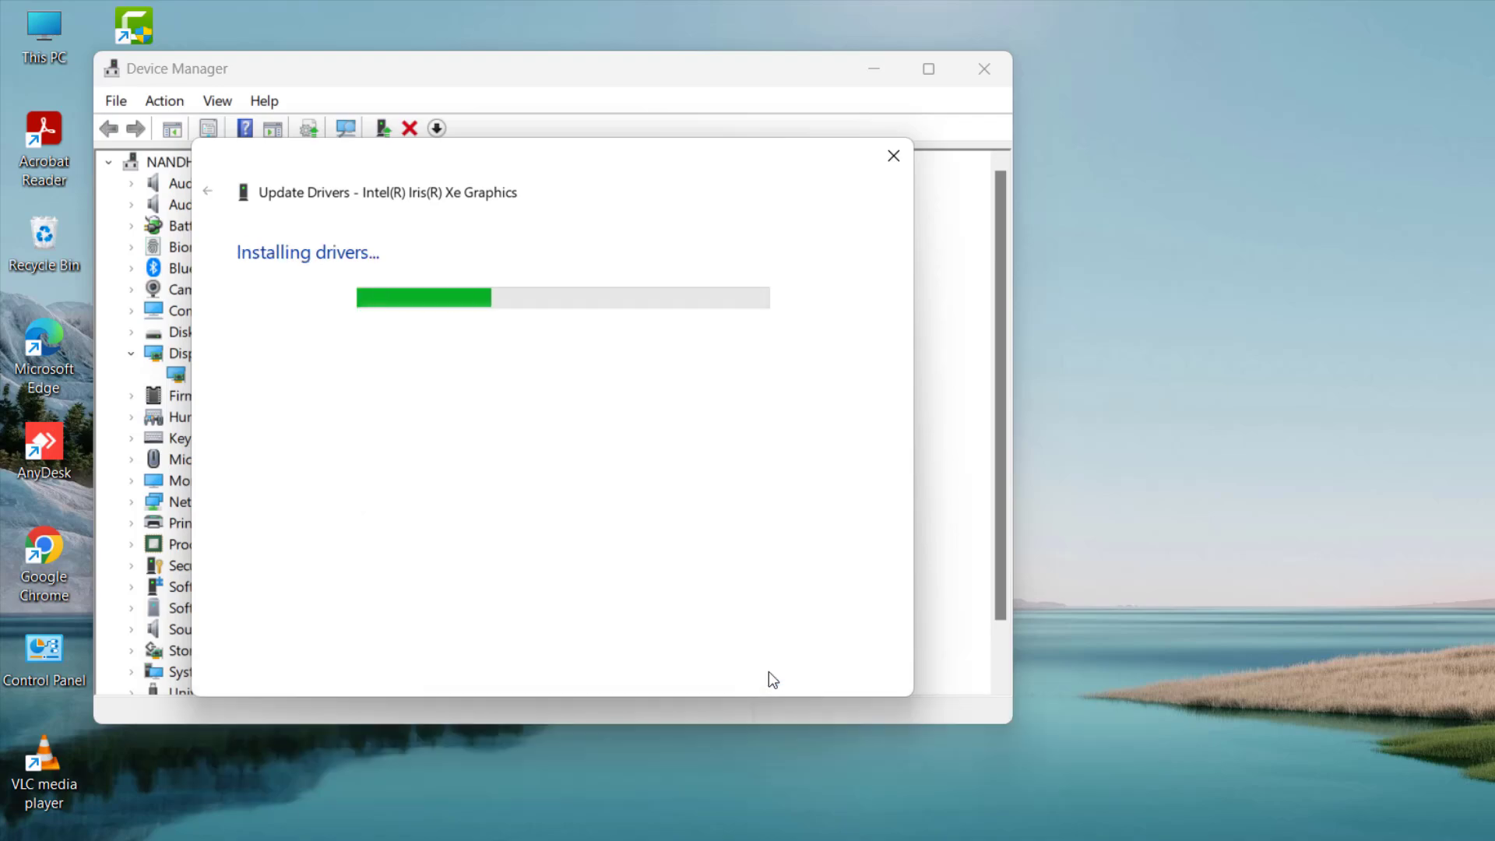